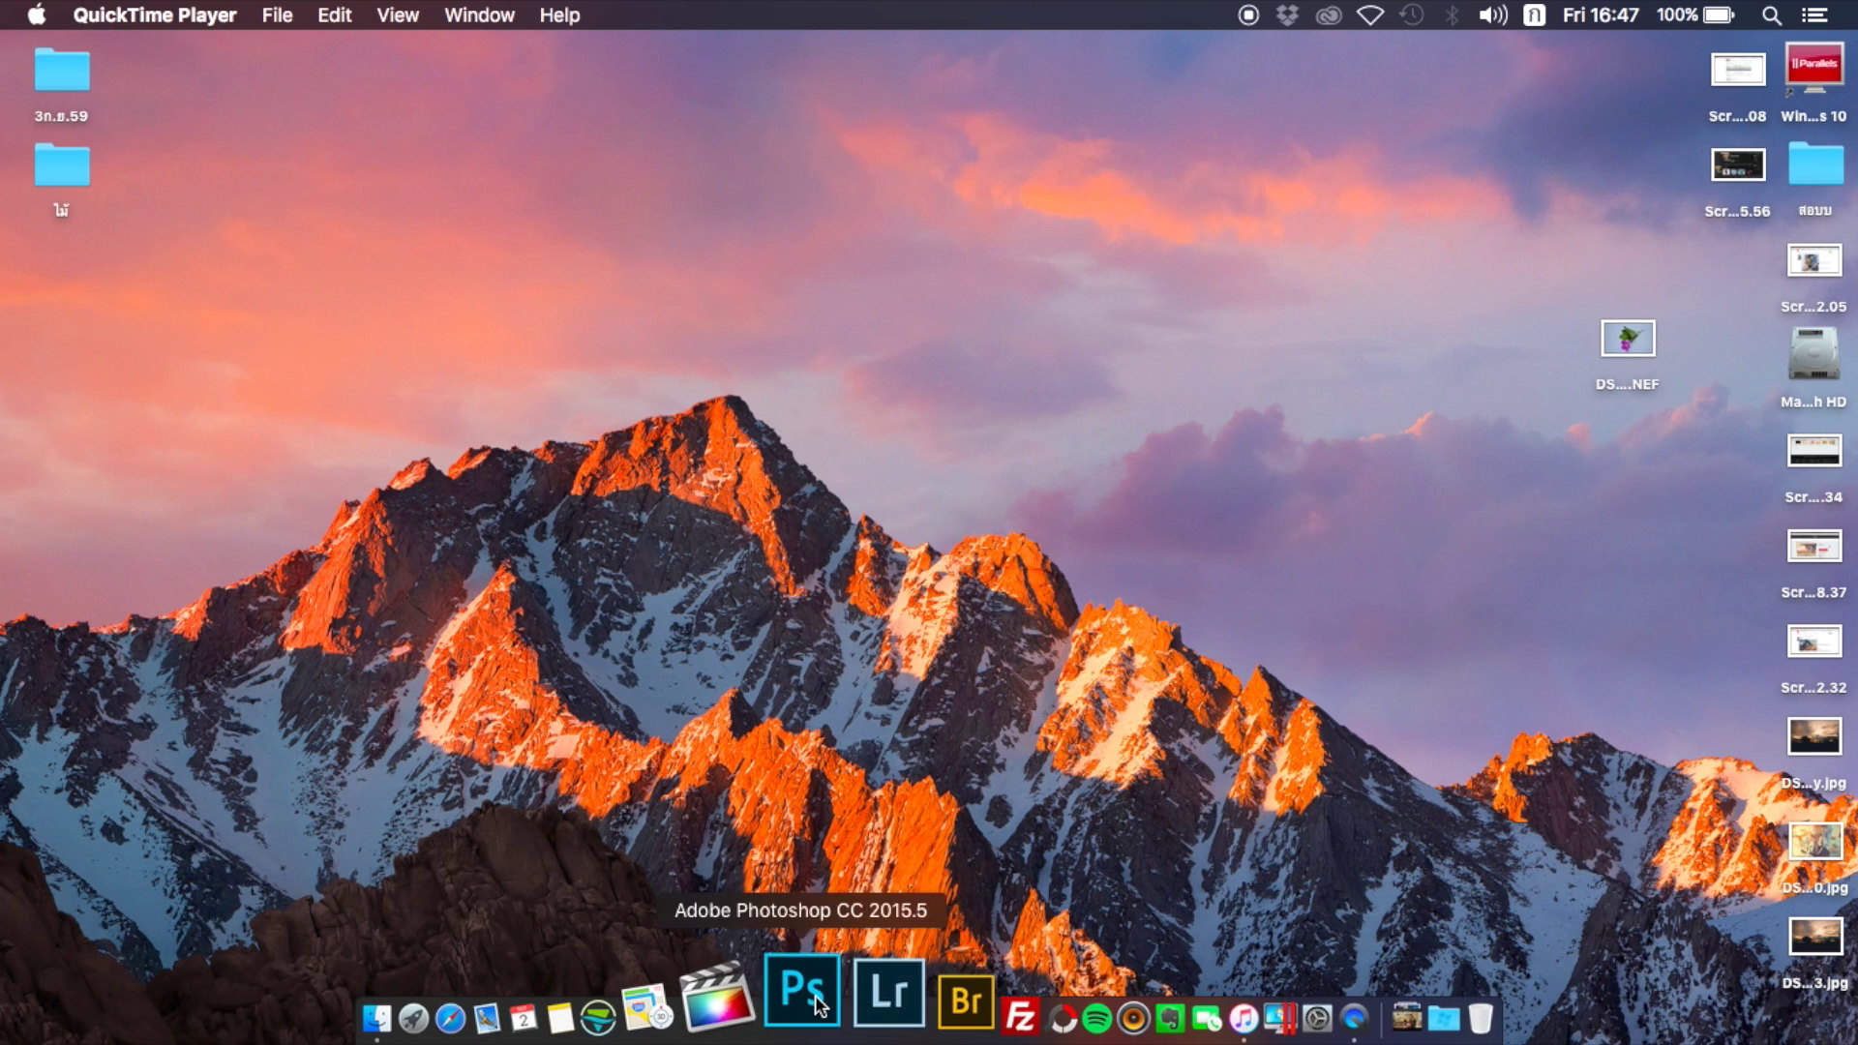
- Launch Photoshop CC 2015.5 from the Dock and wait for its start screen
click(805, 968)
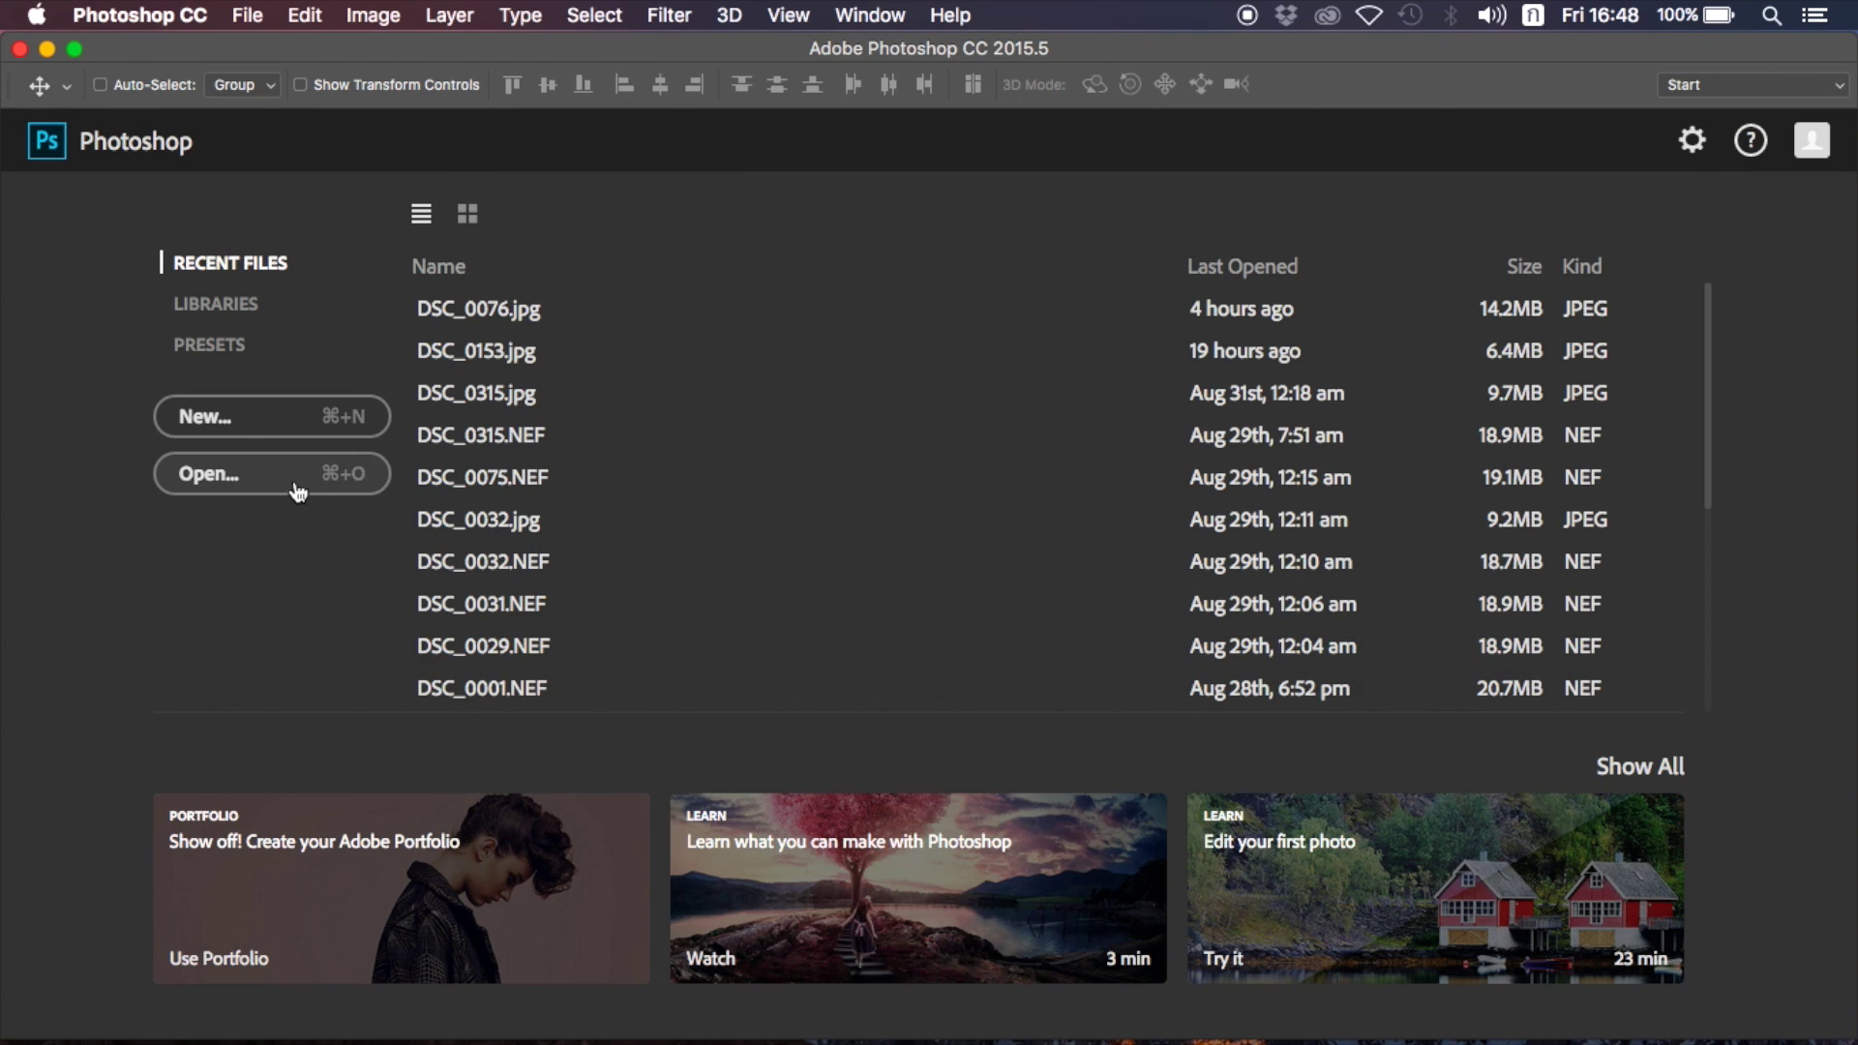
- Open DSC_0846.NEF from the Desktop into Camera Raw
click(298, 487)
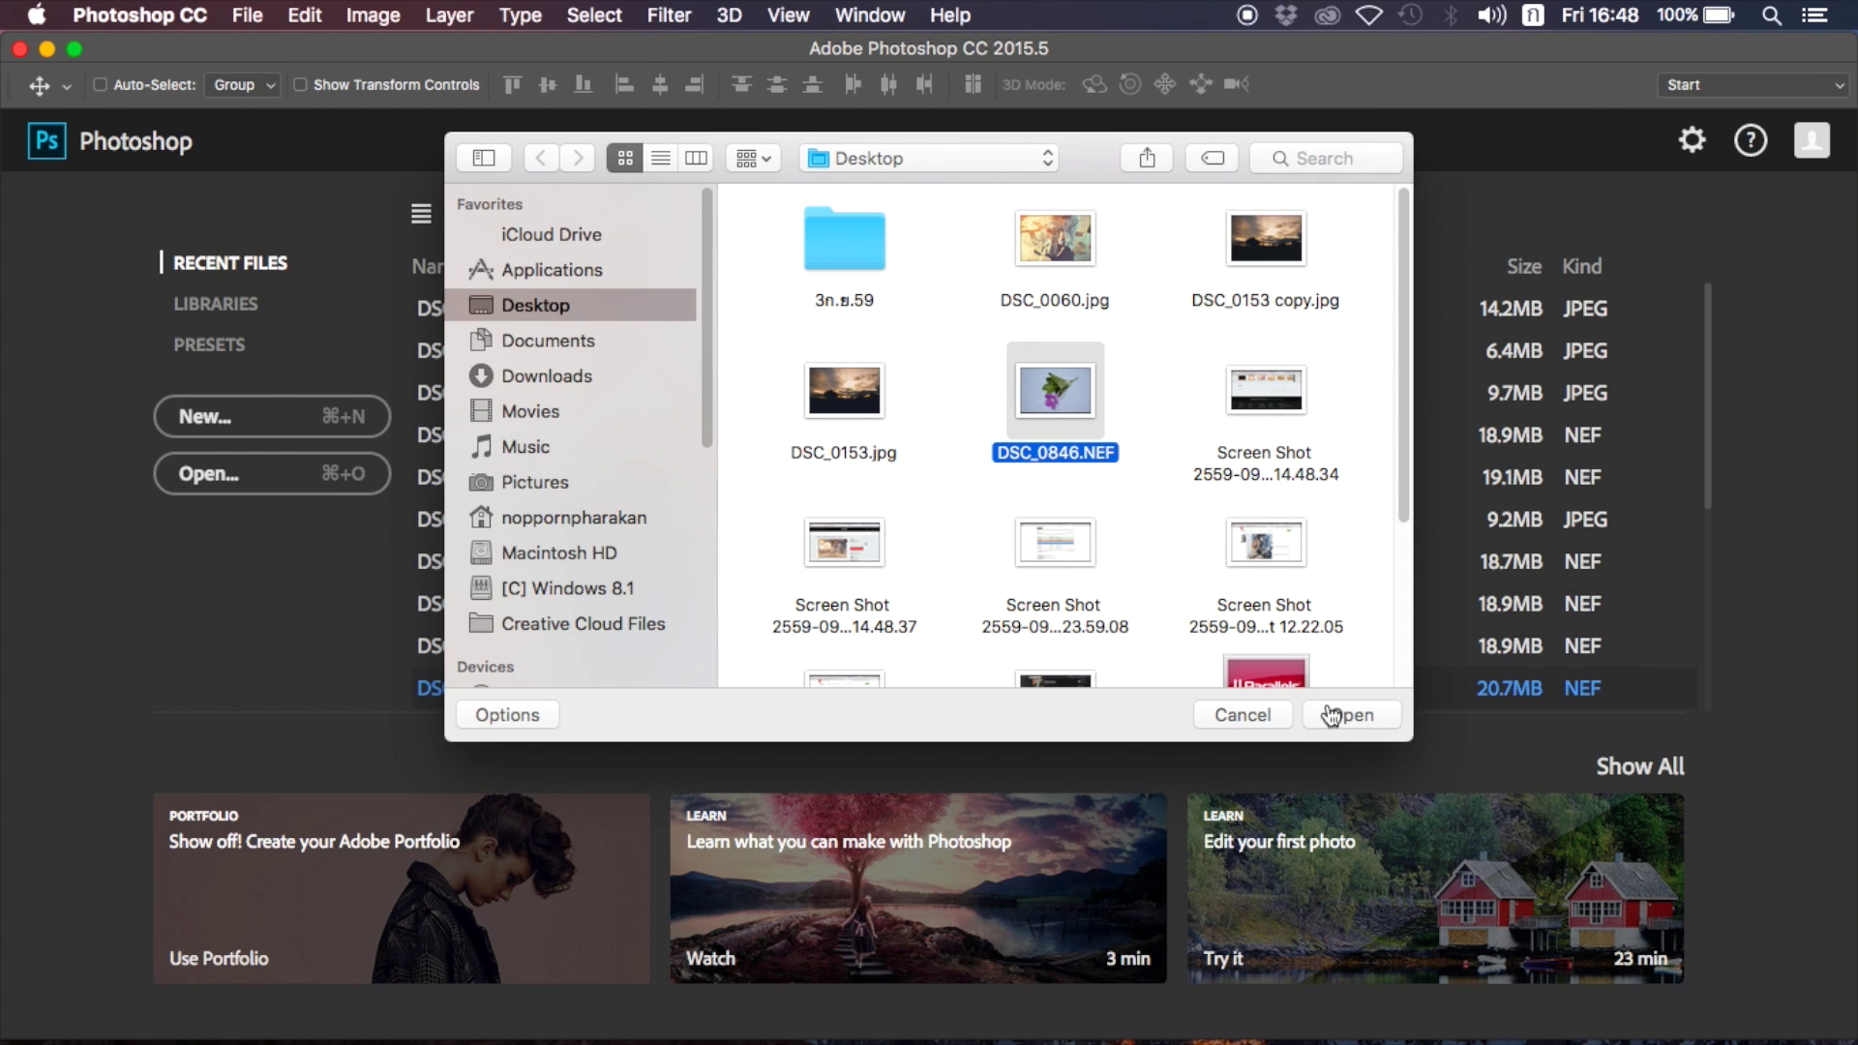
click(1333, 715)
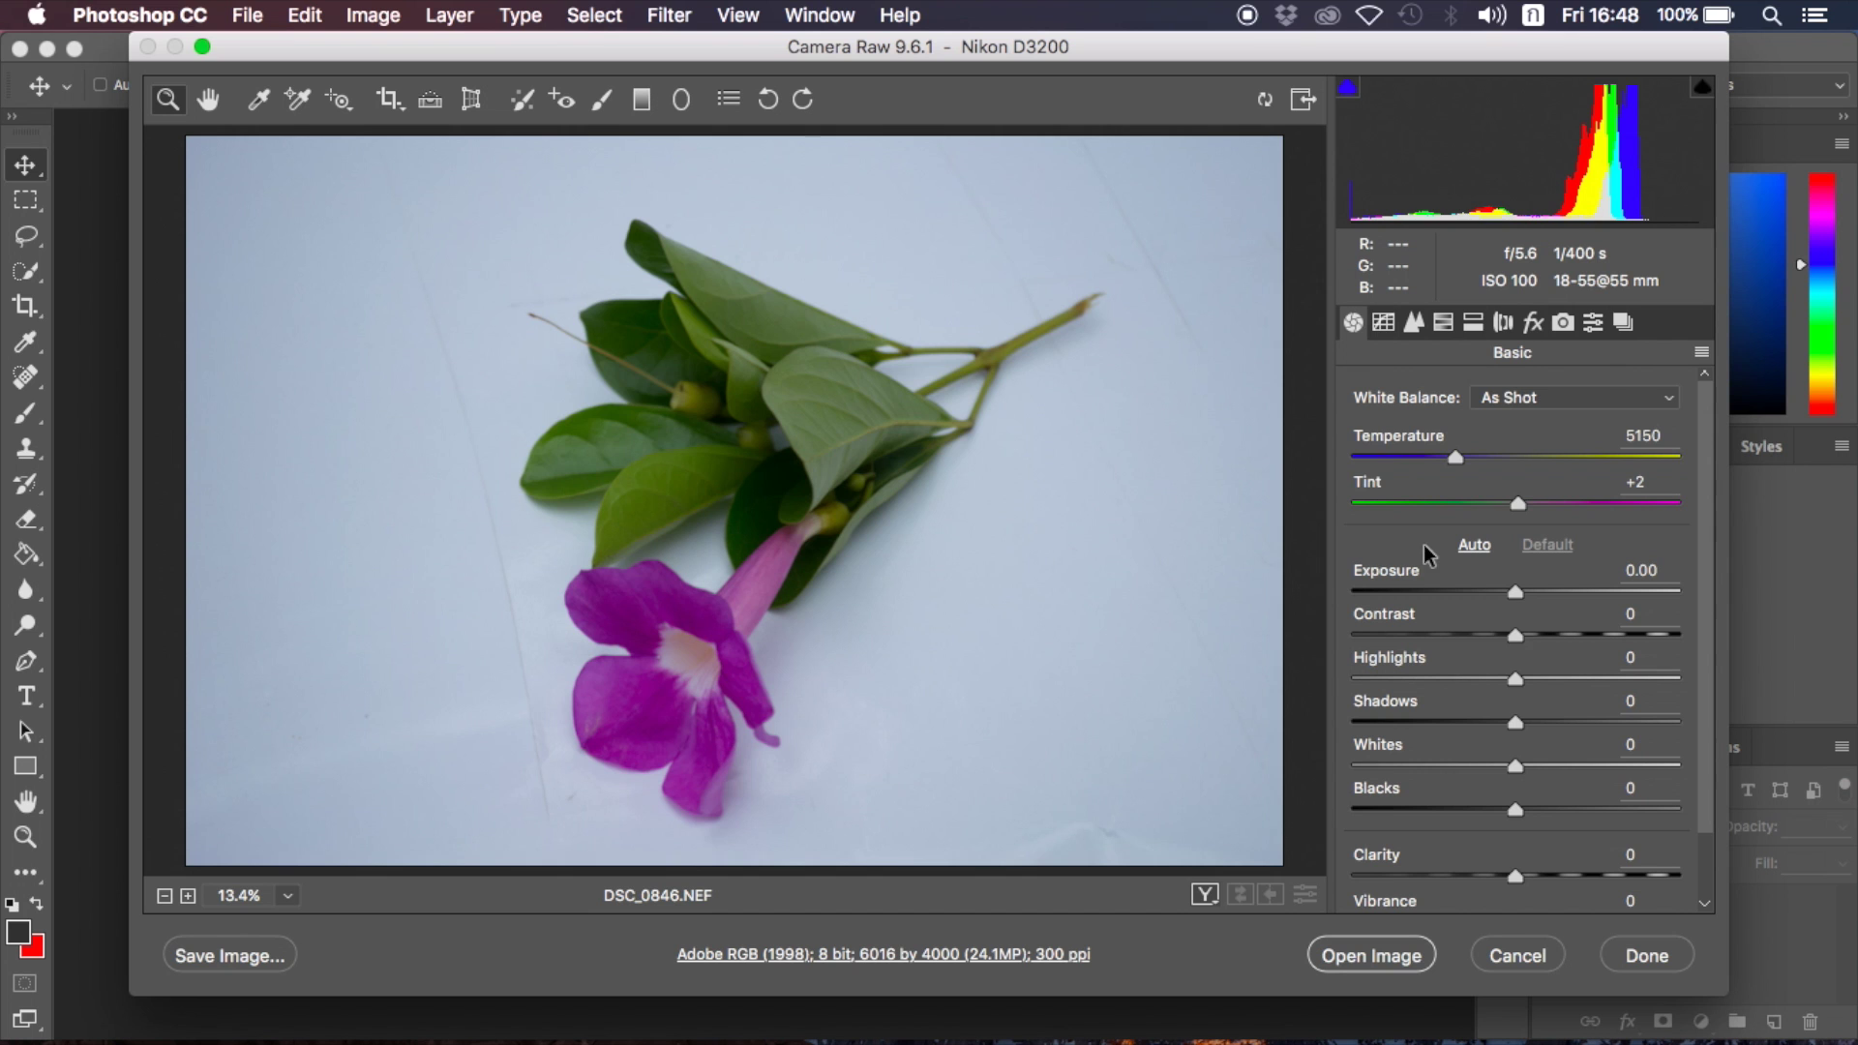
- Apply Camera Raw Auto tone, Clarity +9 and Whites +23, then open the image
drag(1509, 634, 1500, 634)
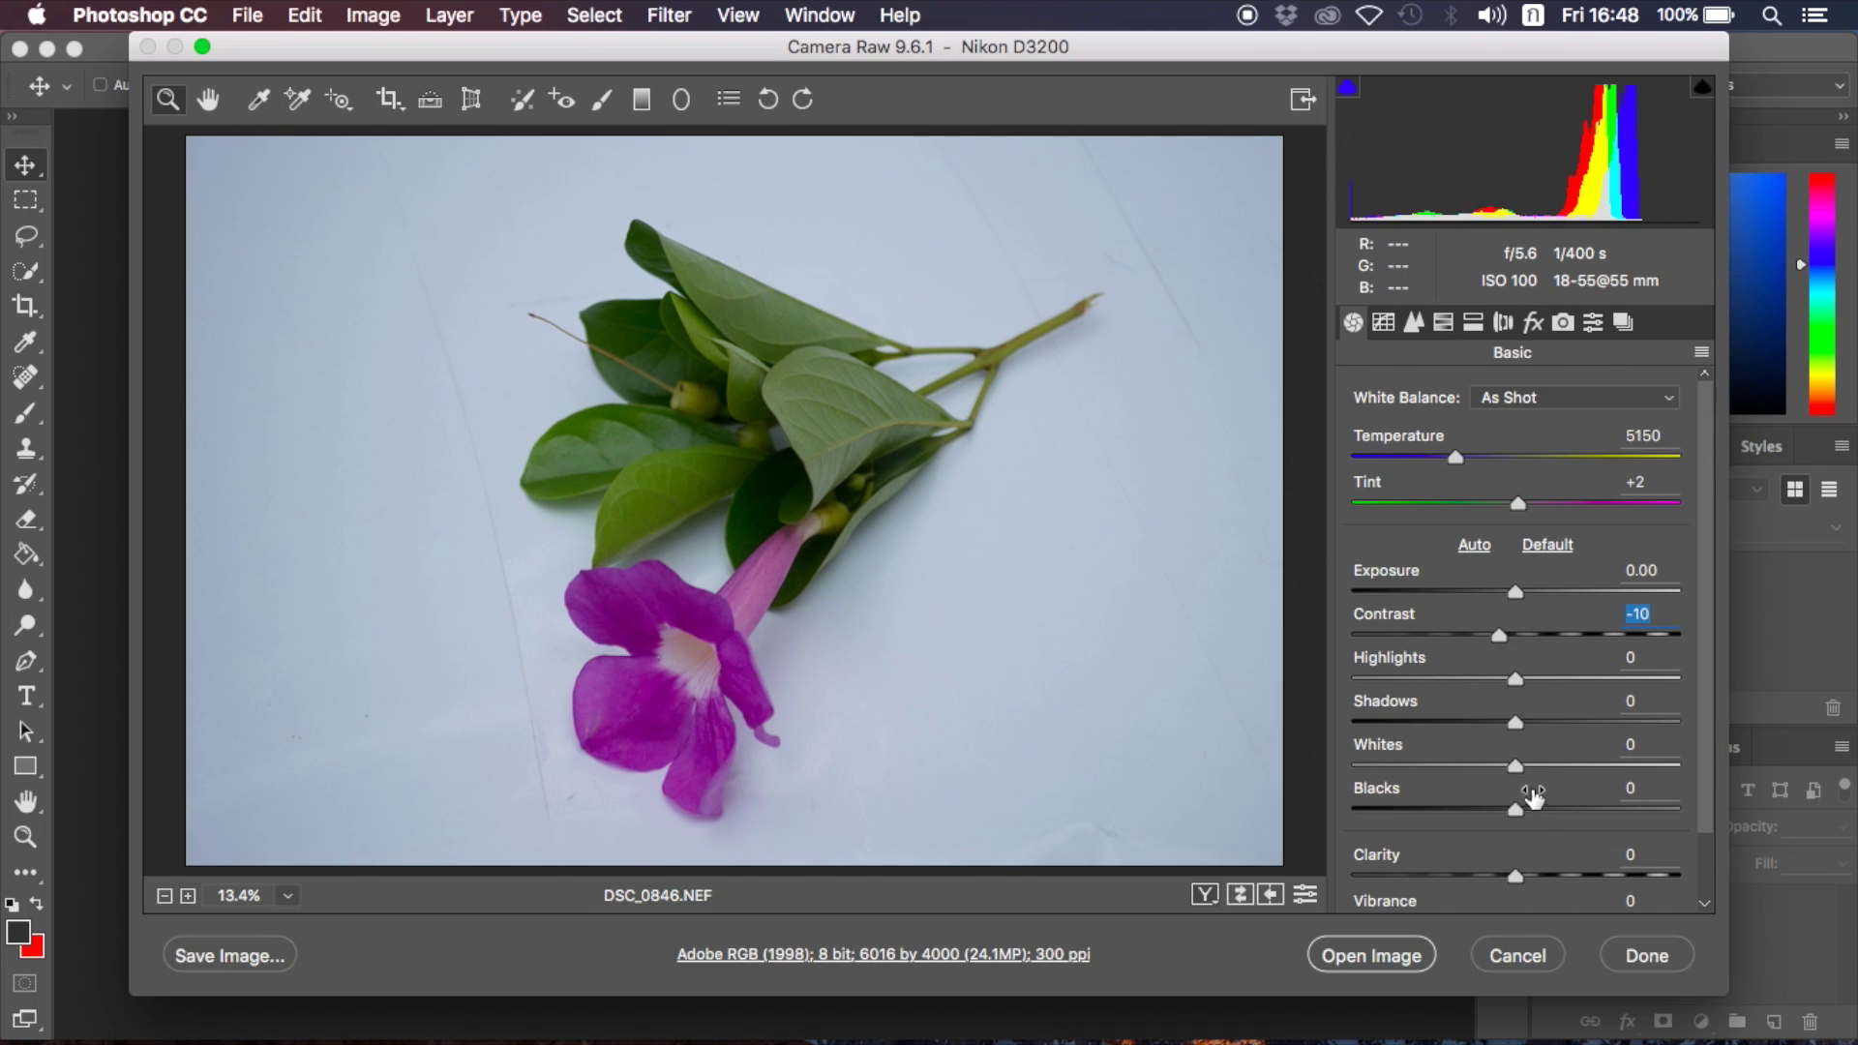
drag(1517, 810, 1543, 811)
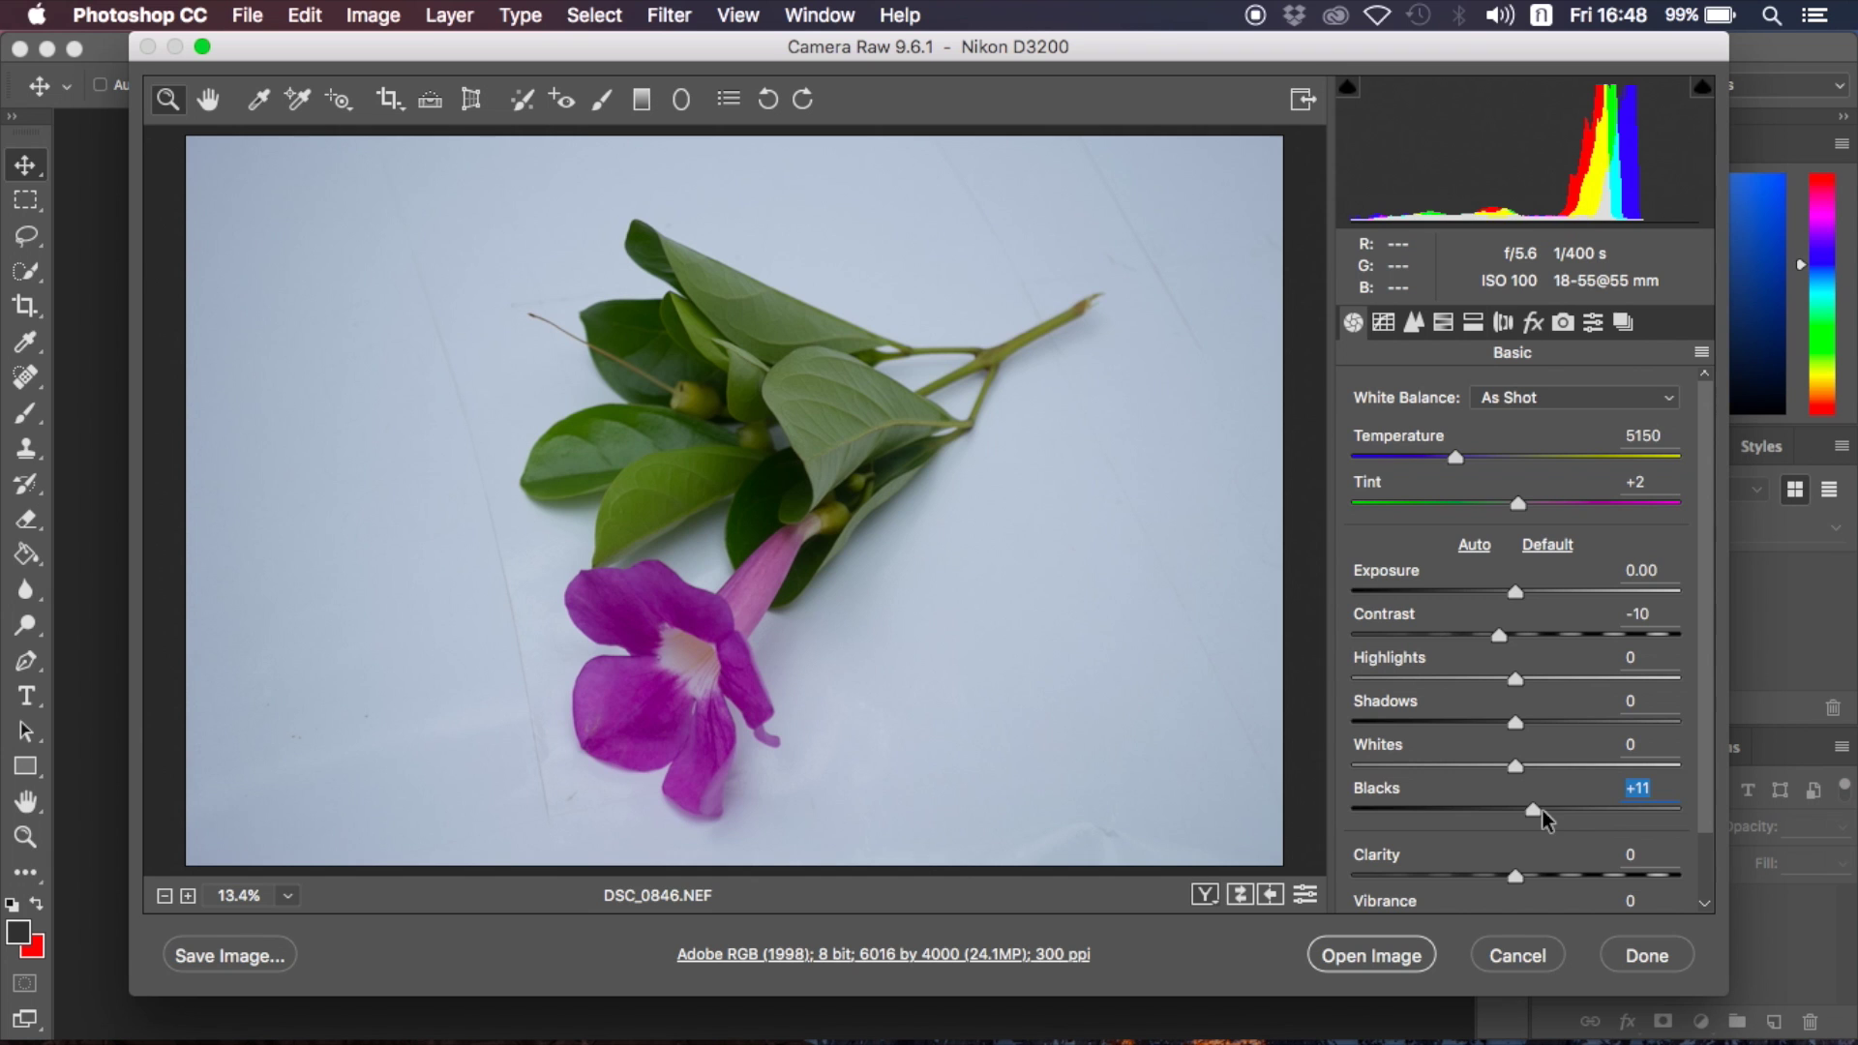
drag(1516, 876, 1529, 876)
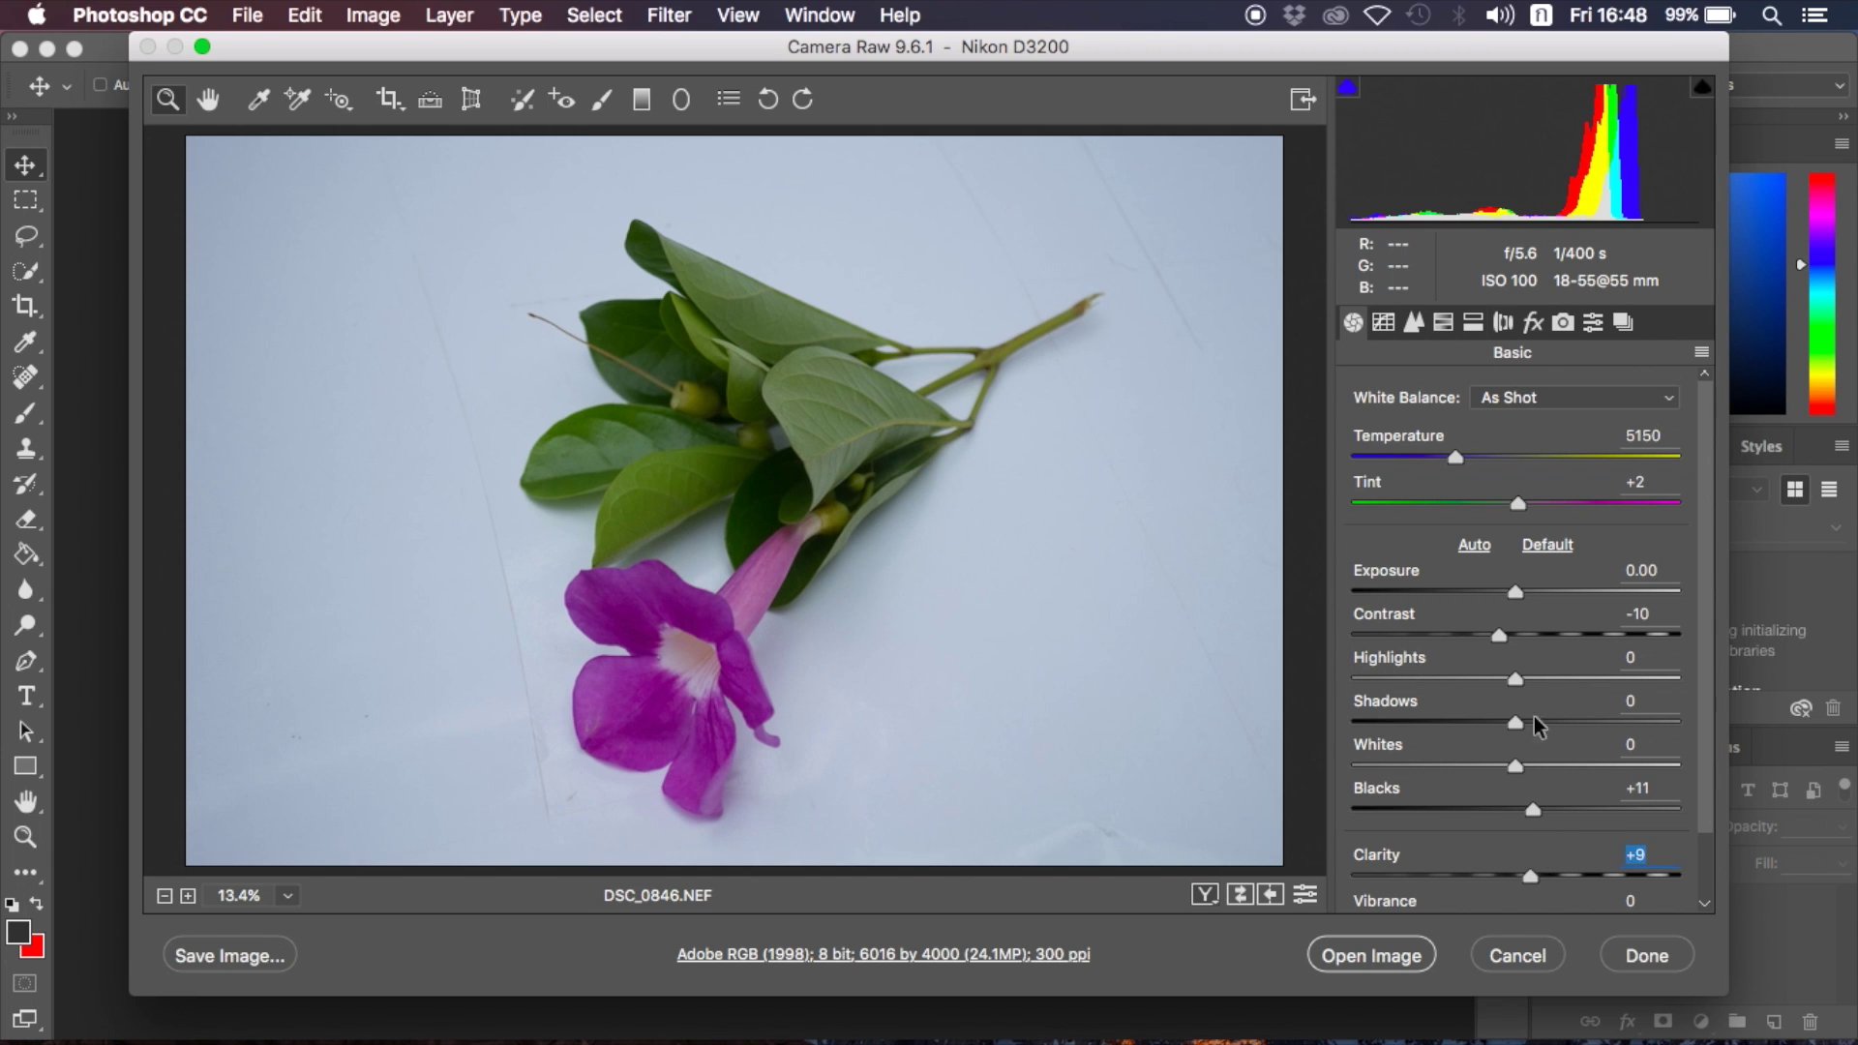
click(1475, 547)
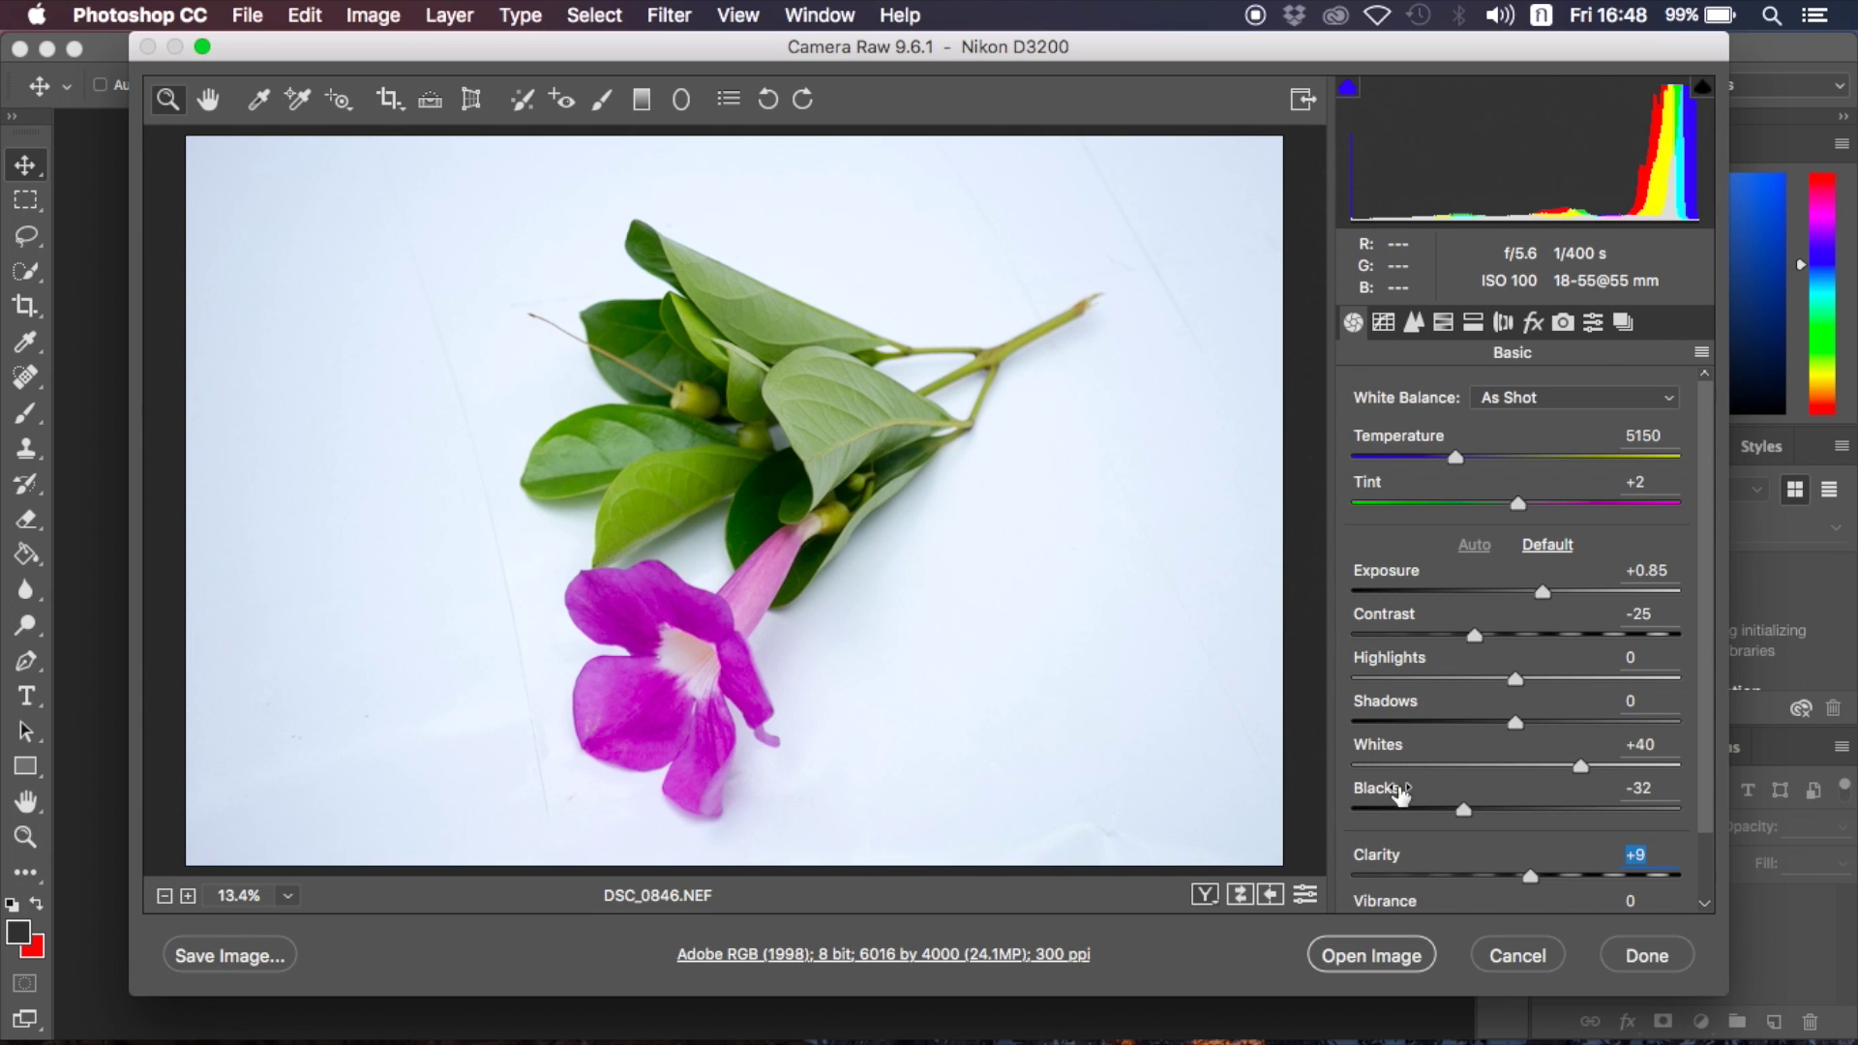
click(1554, 764)
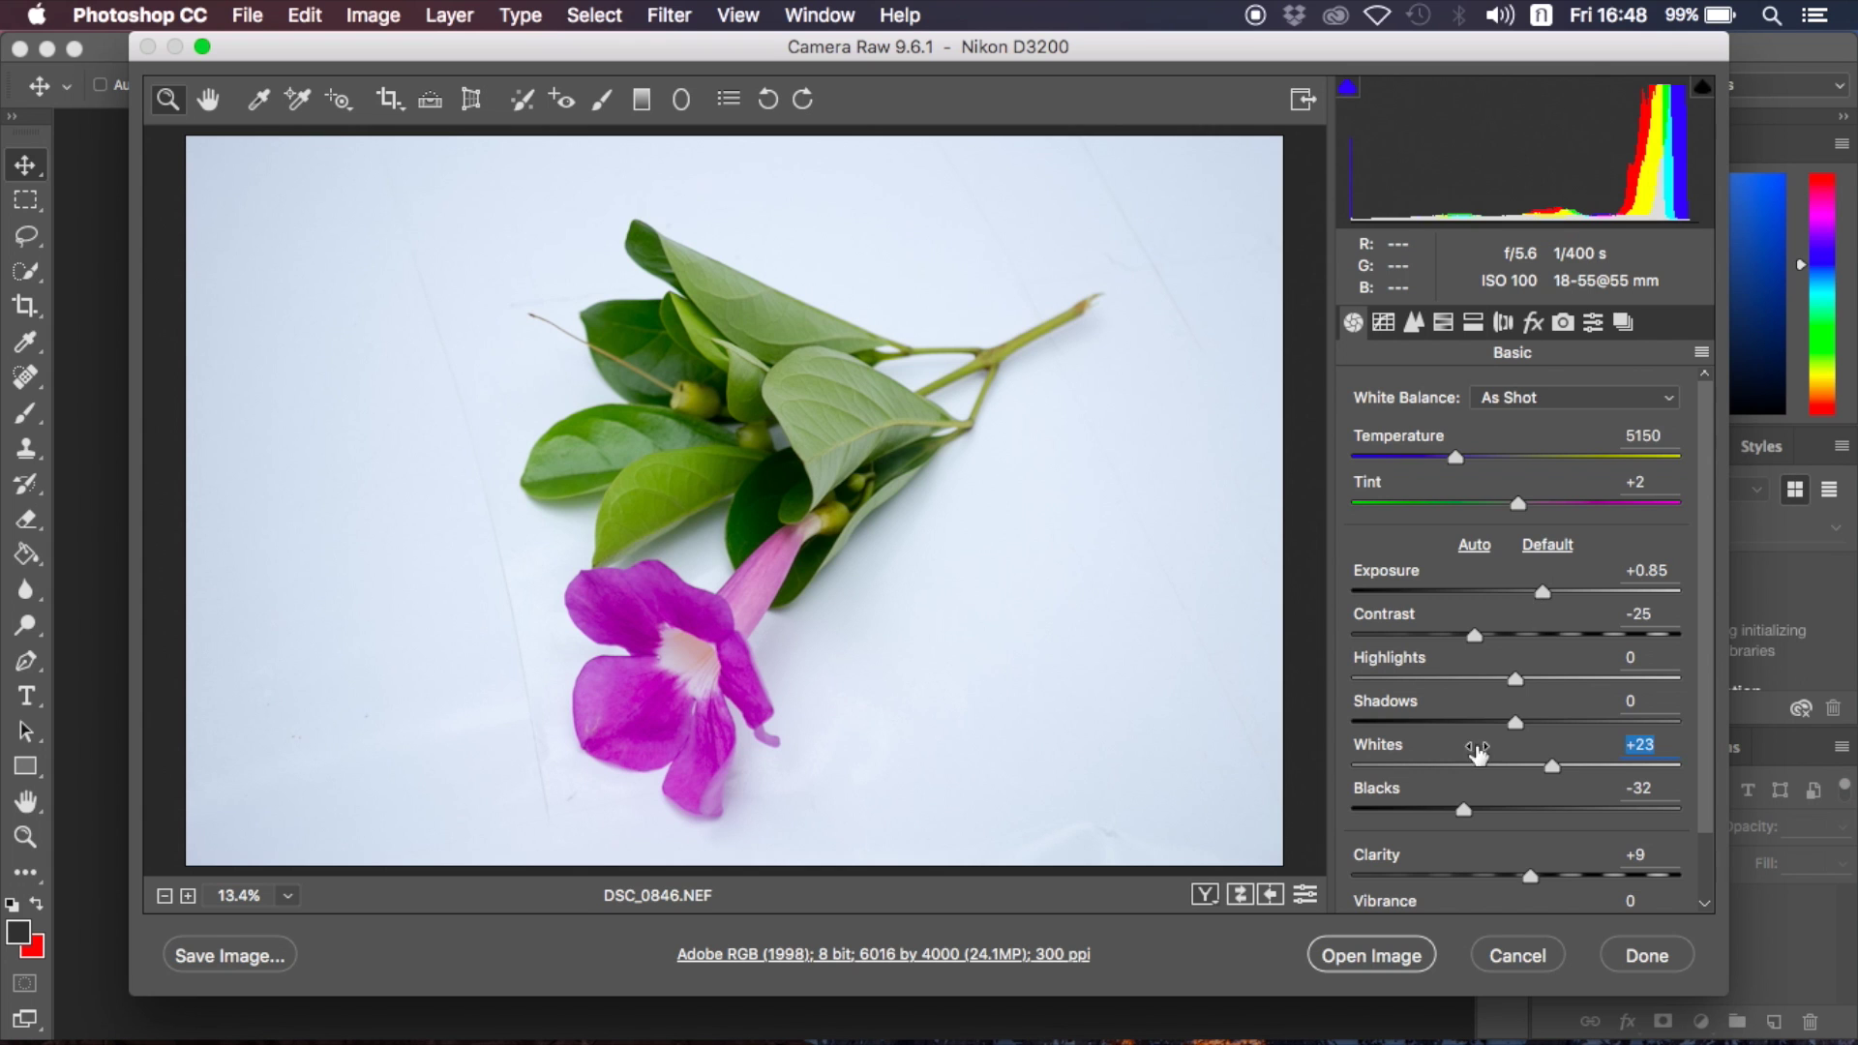
click(1375, 949)
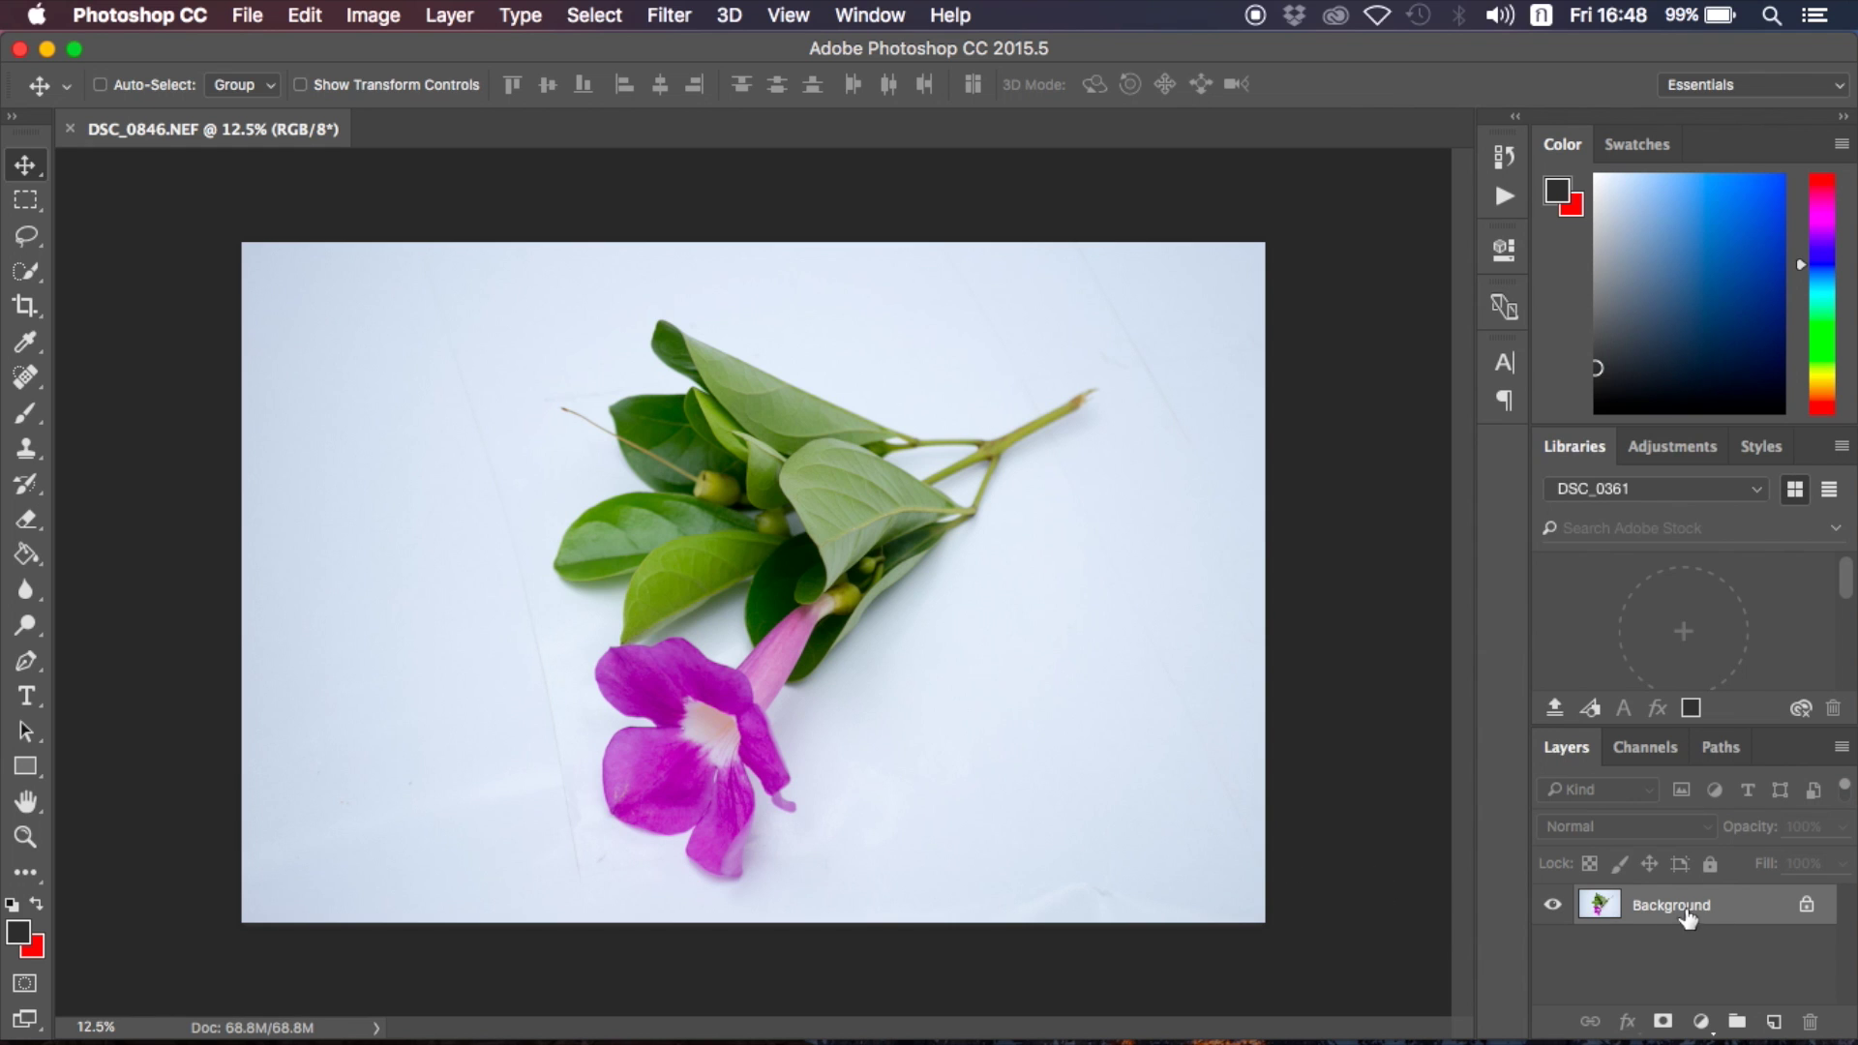
- Duplicate Background into Background copy and add an empty Layer 1 above it
drag(1735, 908, 1775, 1021)
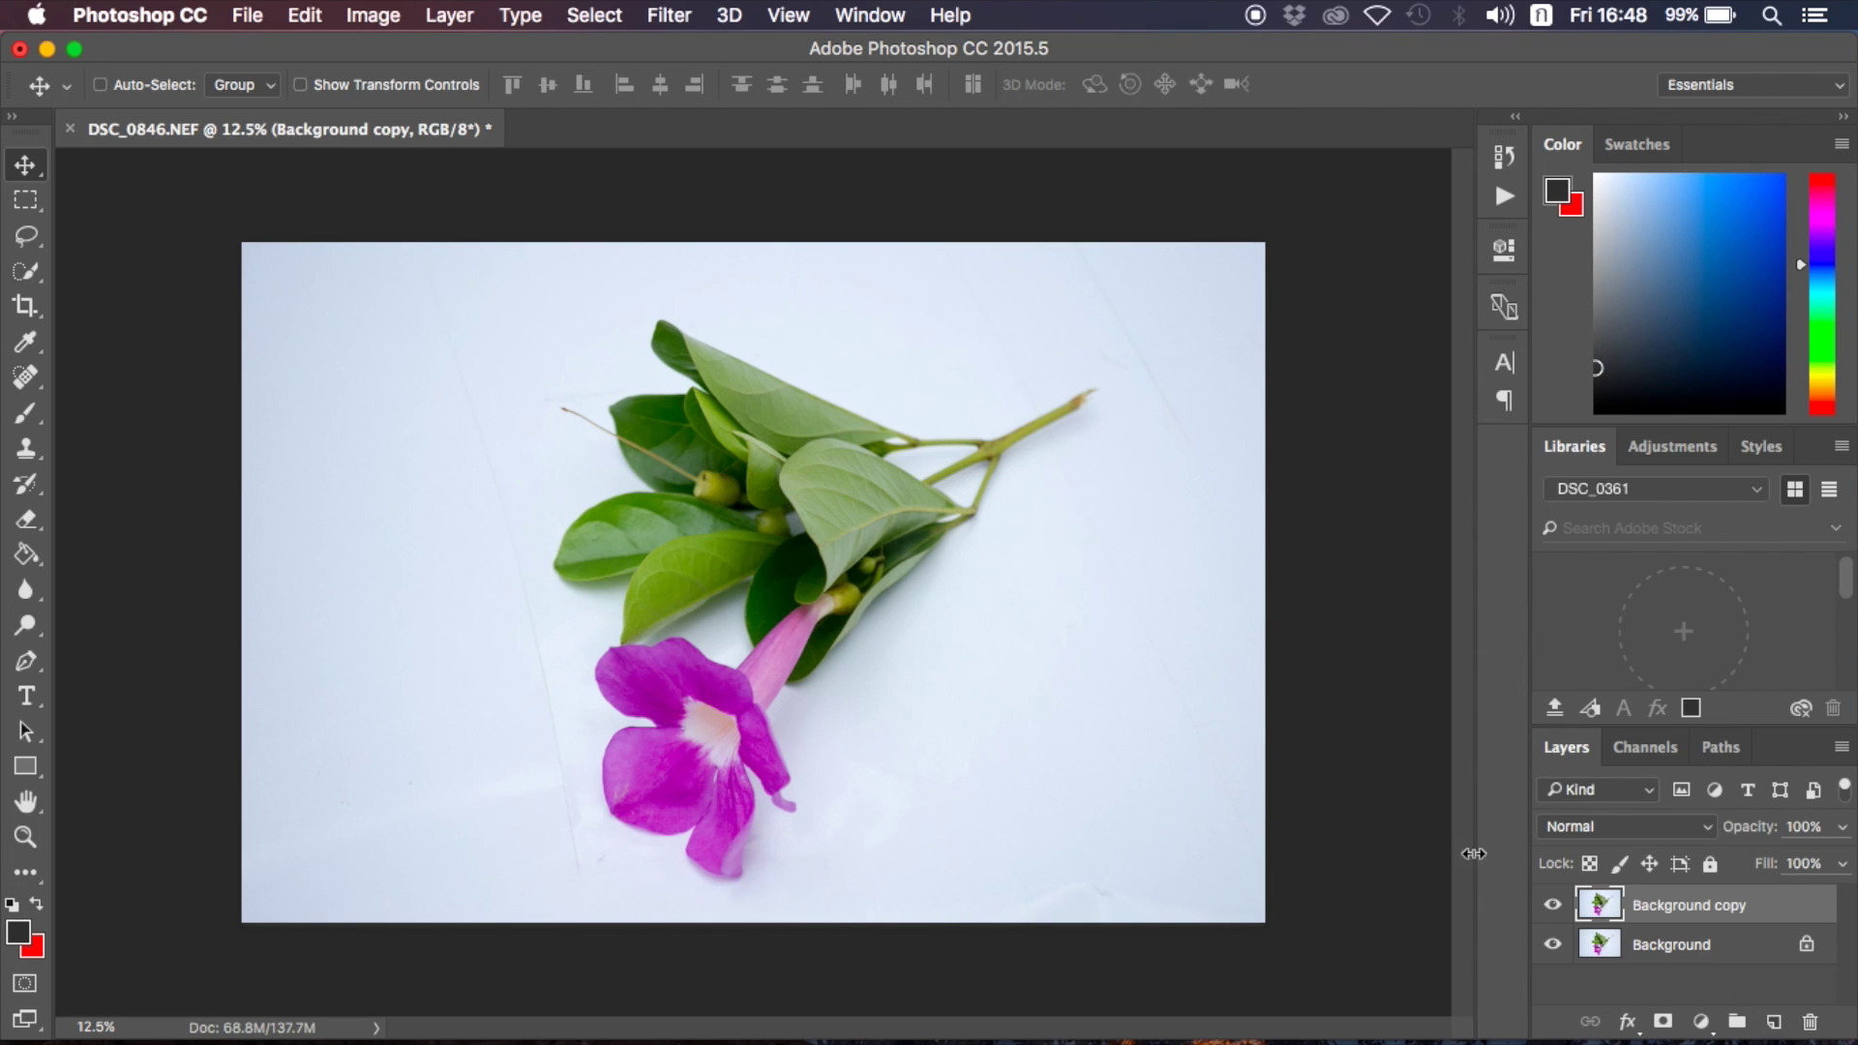
click(1774, 1024)
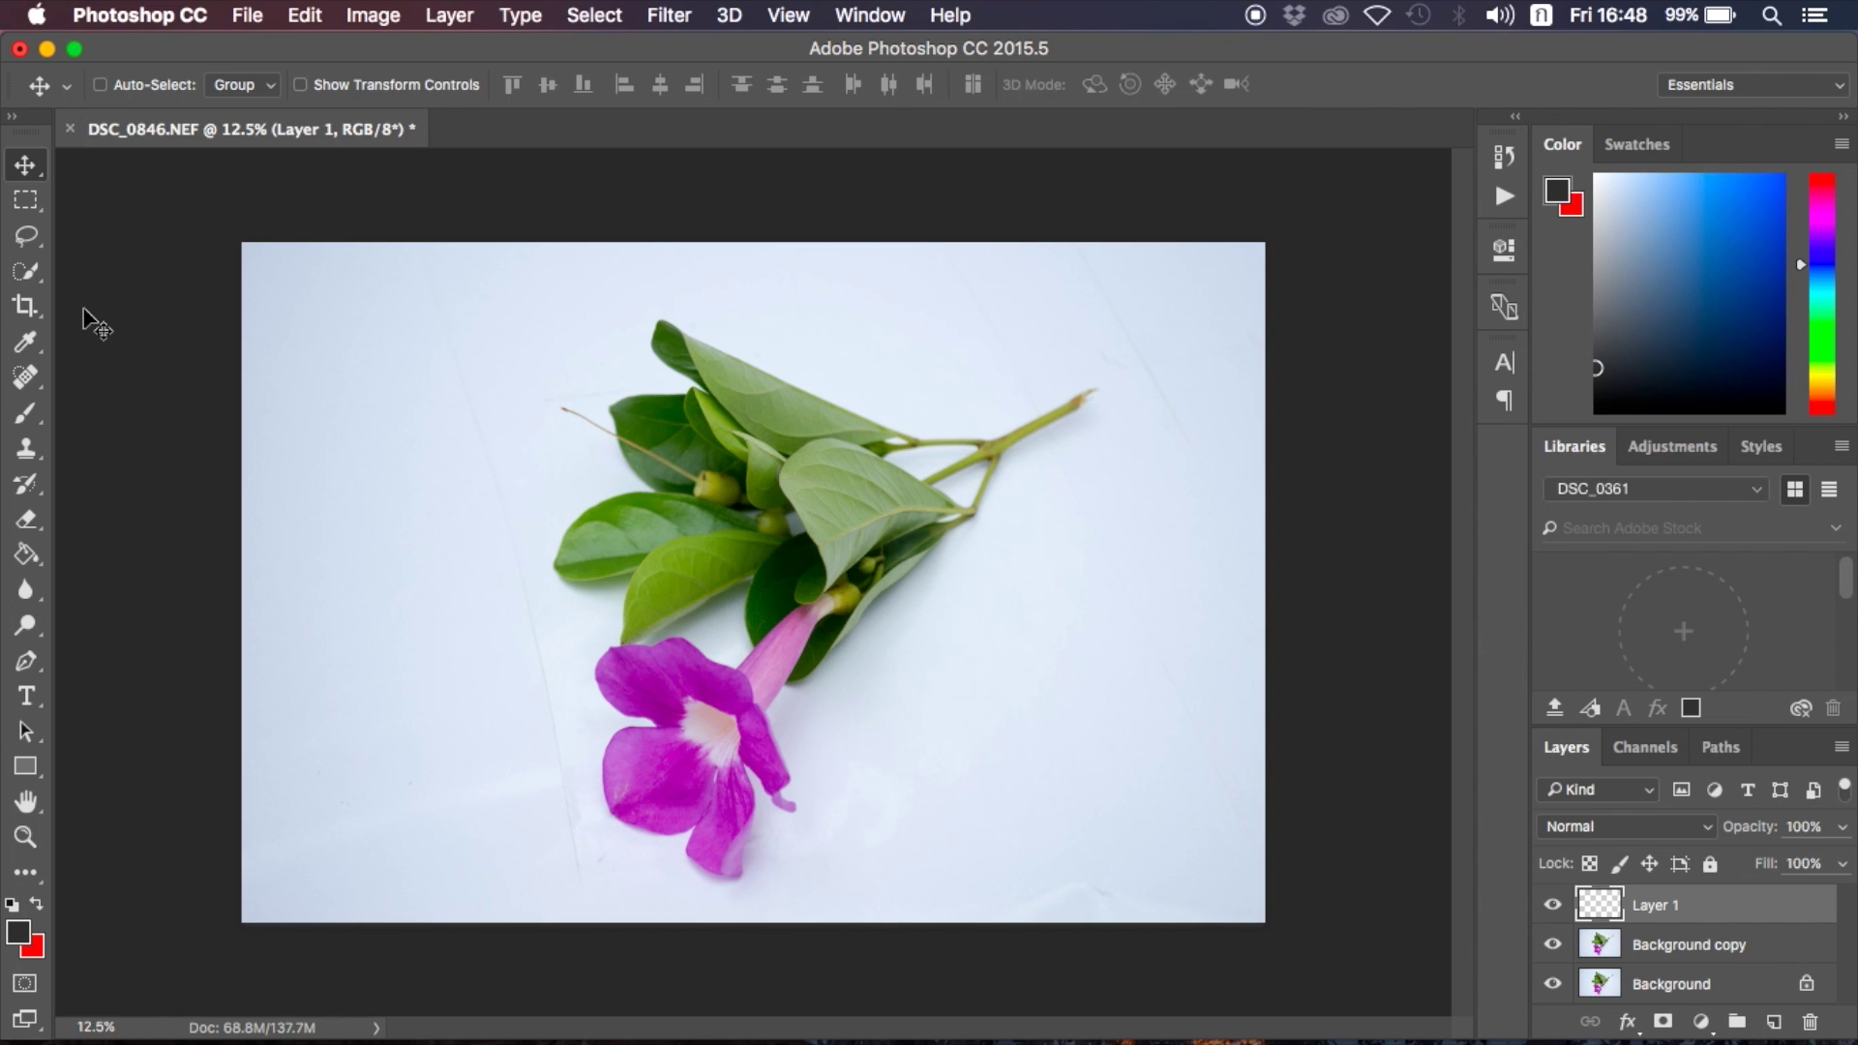
- Fill a rectangle in the upper-left background with fefdfd, then select Background copy
click(32, 211)
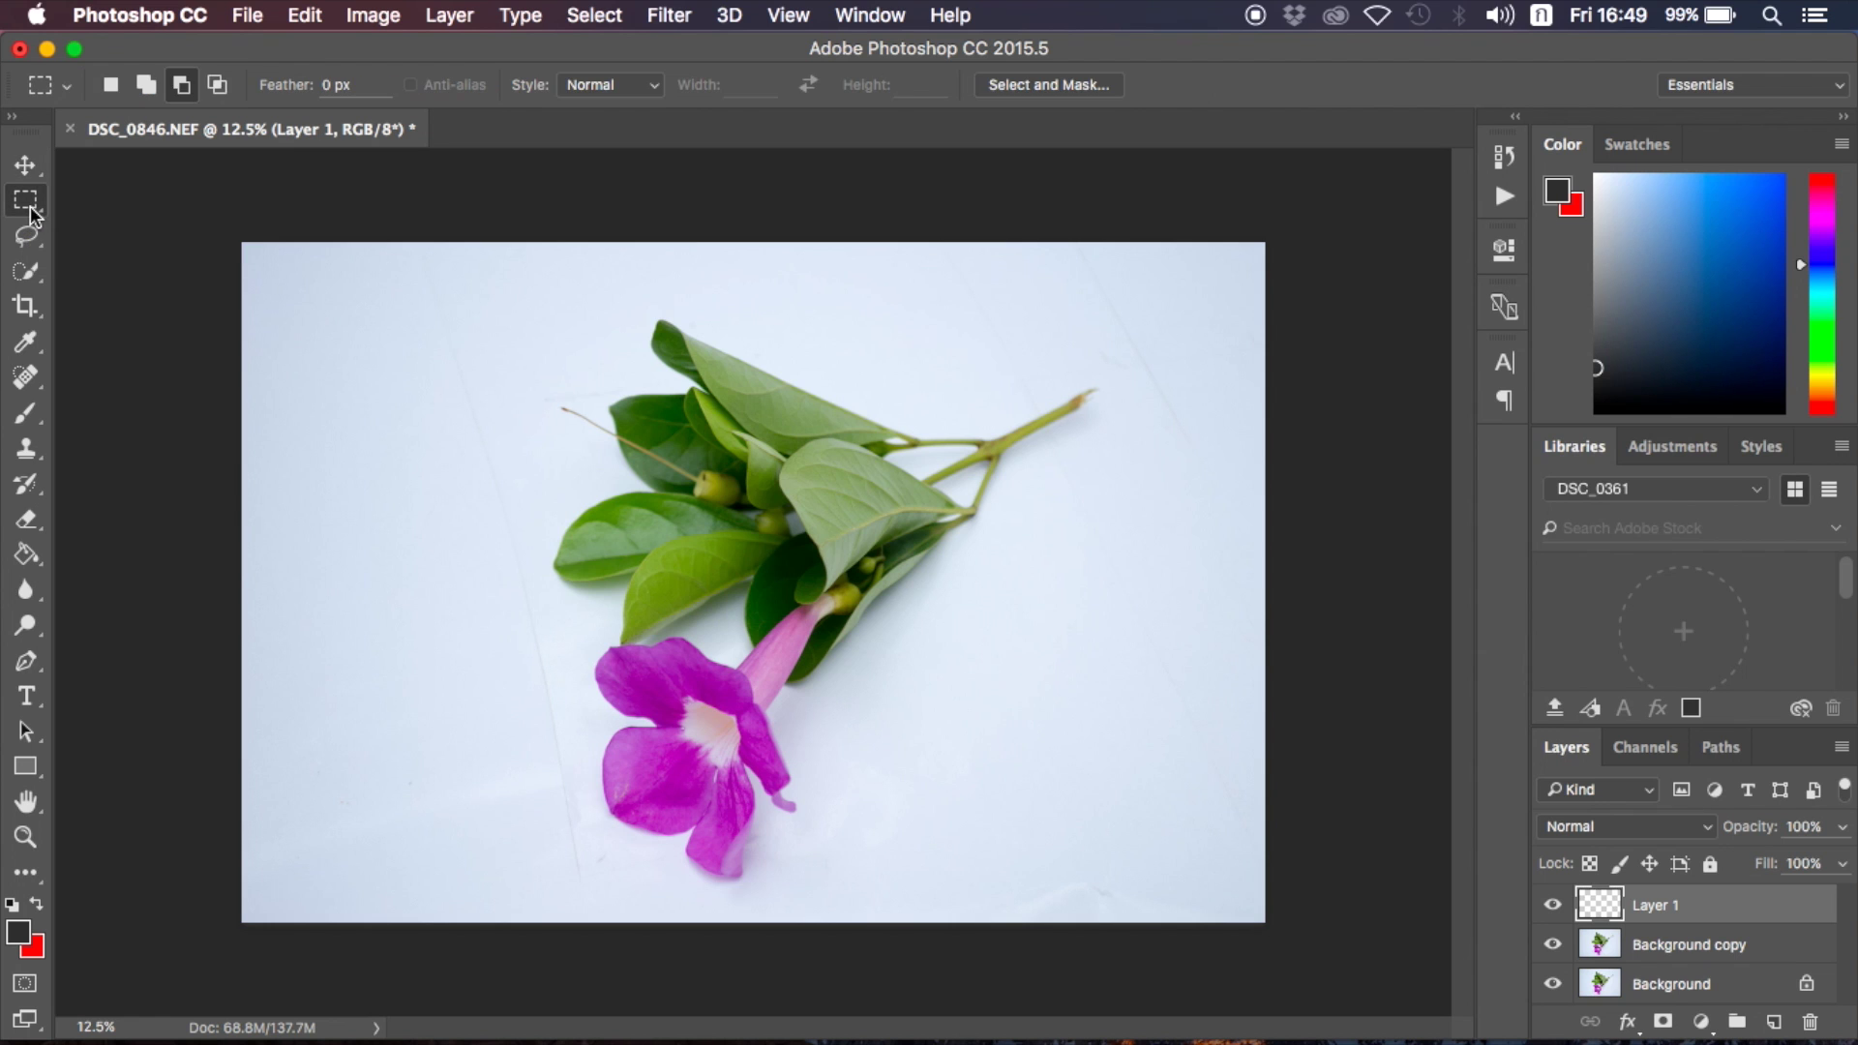
mouse_move(325, 366)
mouse_down()
mouse_move(479, 505)
mouse_move(517, 482)
mouse_up()
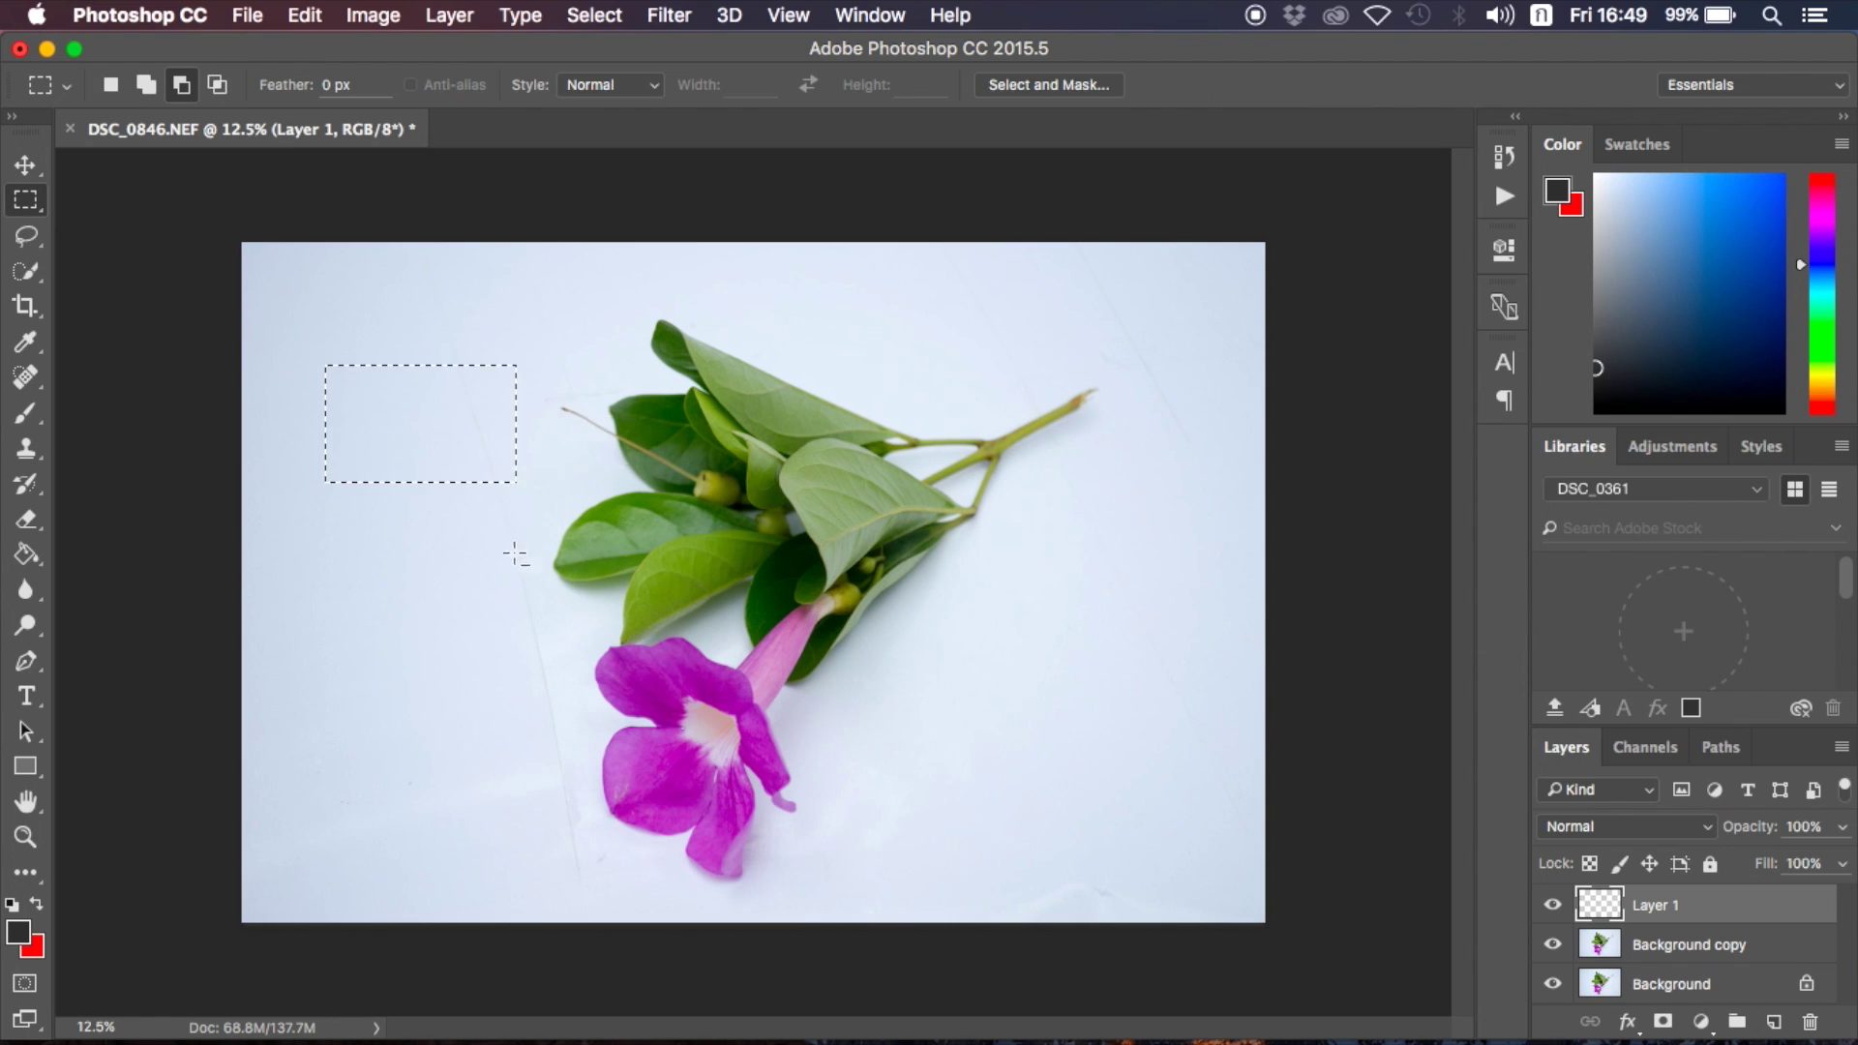
click(26, 554)
click(37, 905)
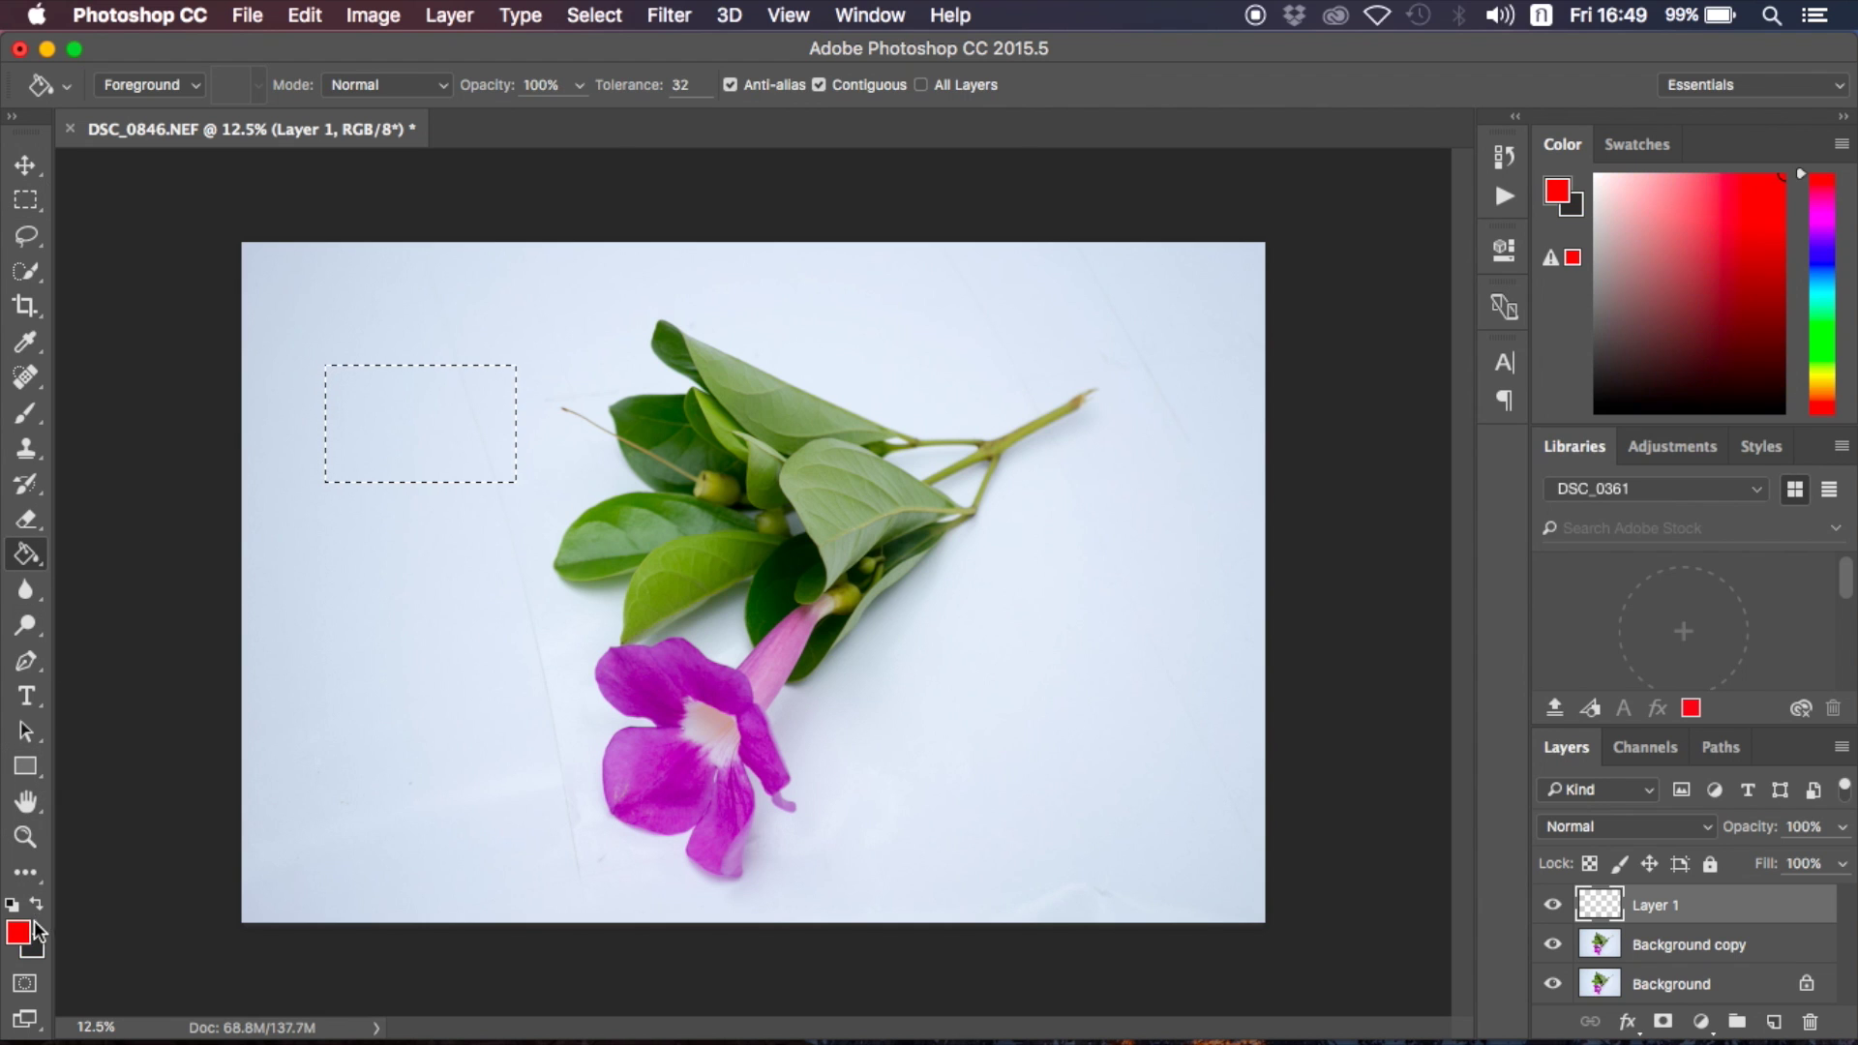
click(21, 933)
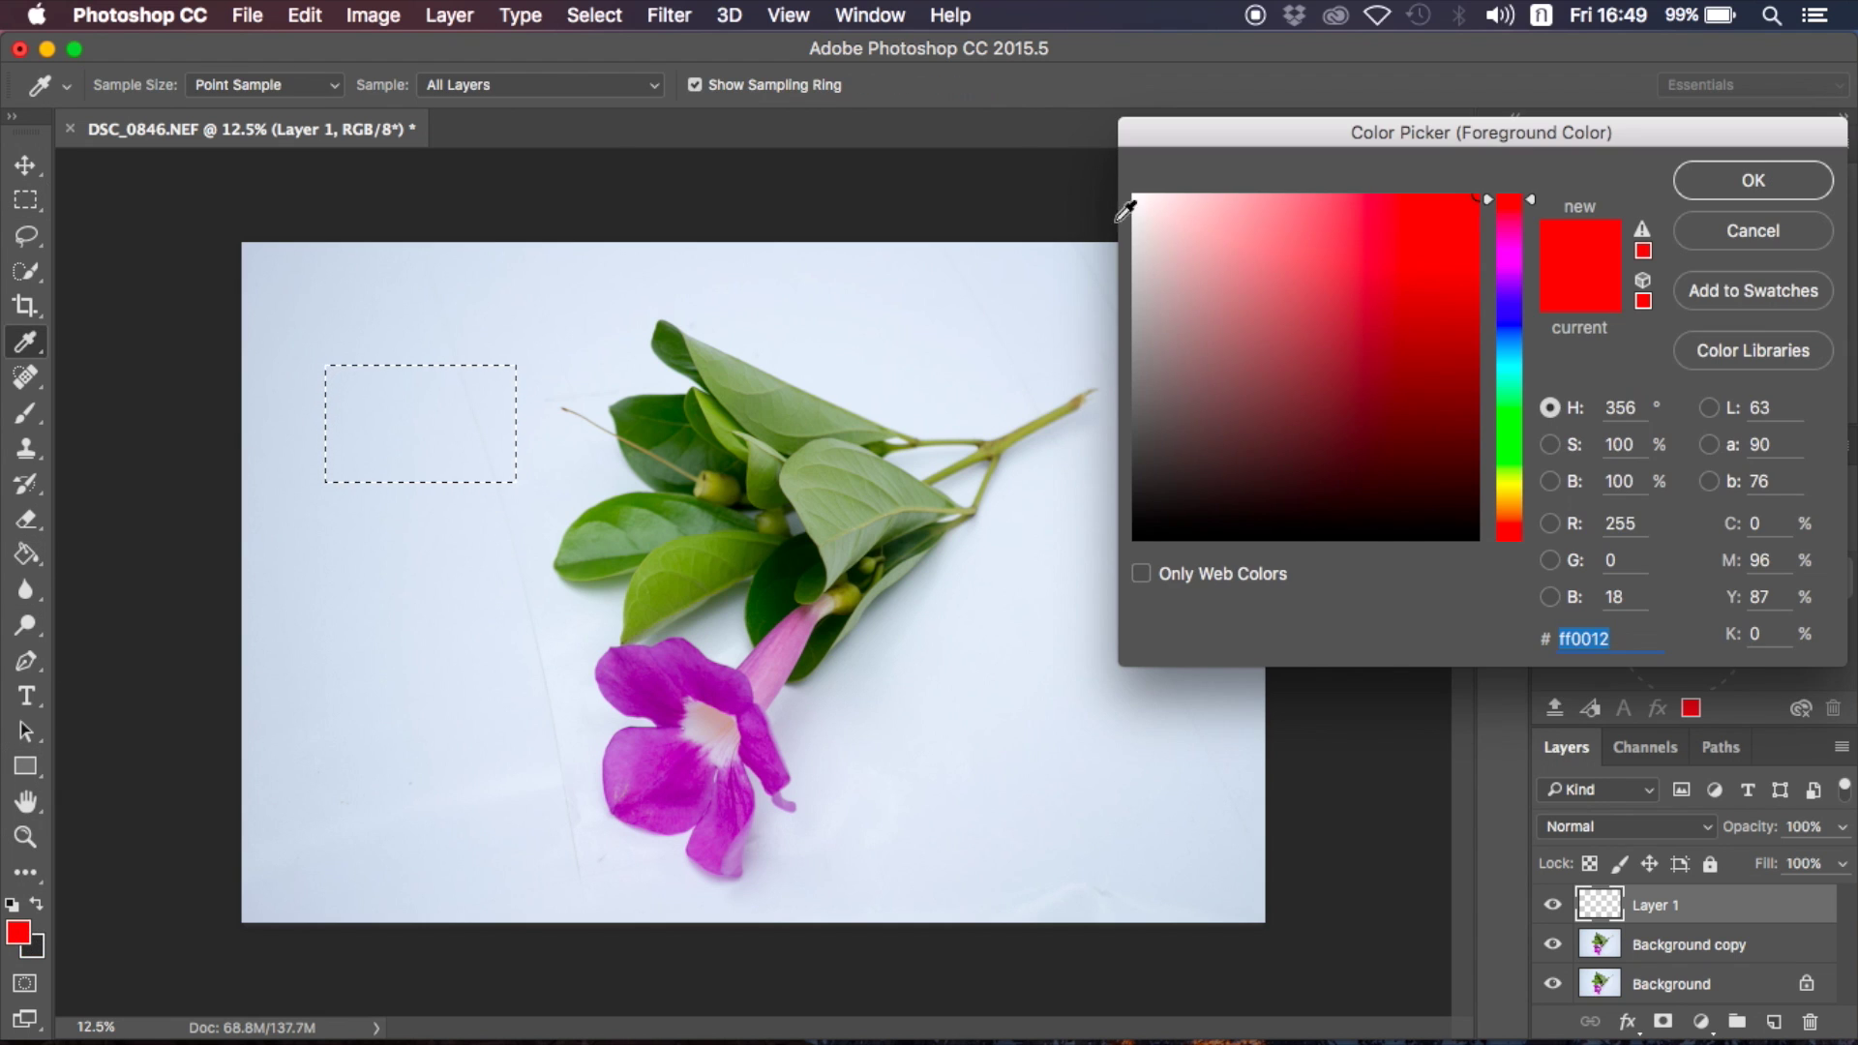
click(1135, 197)
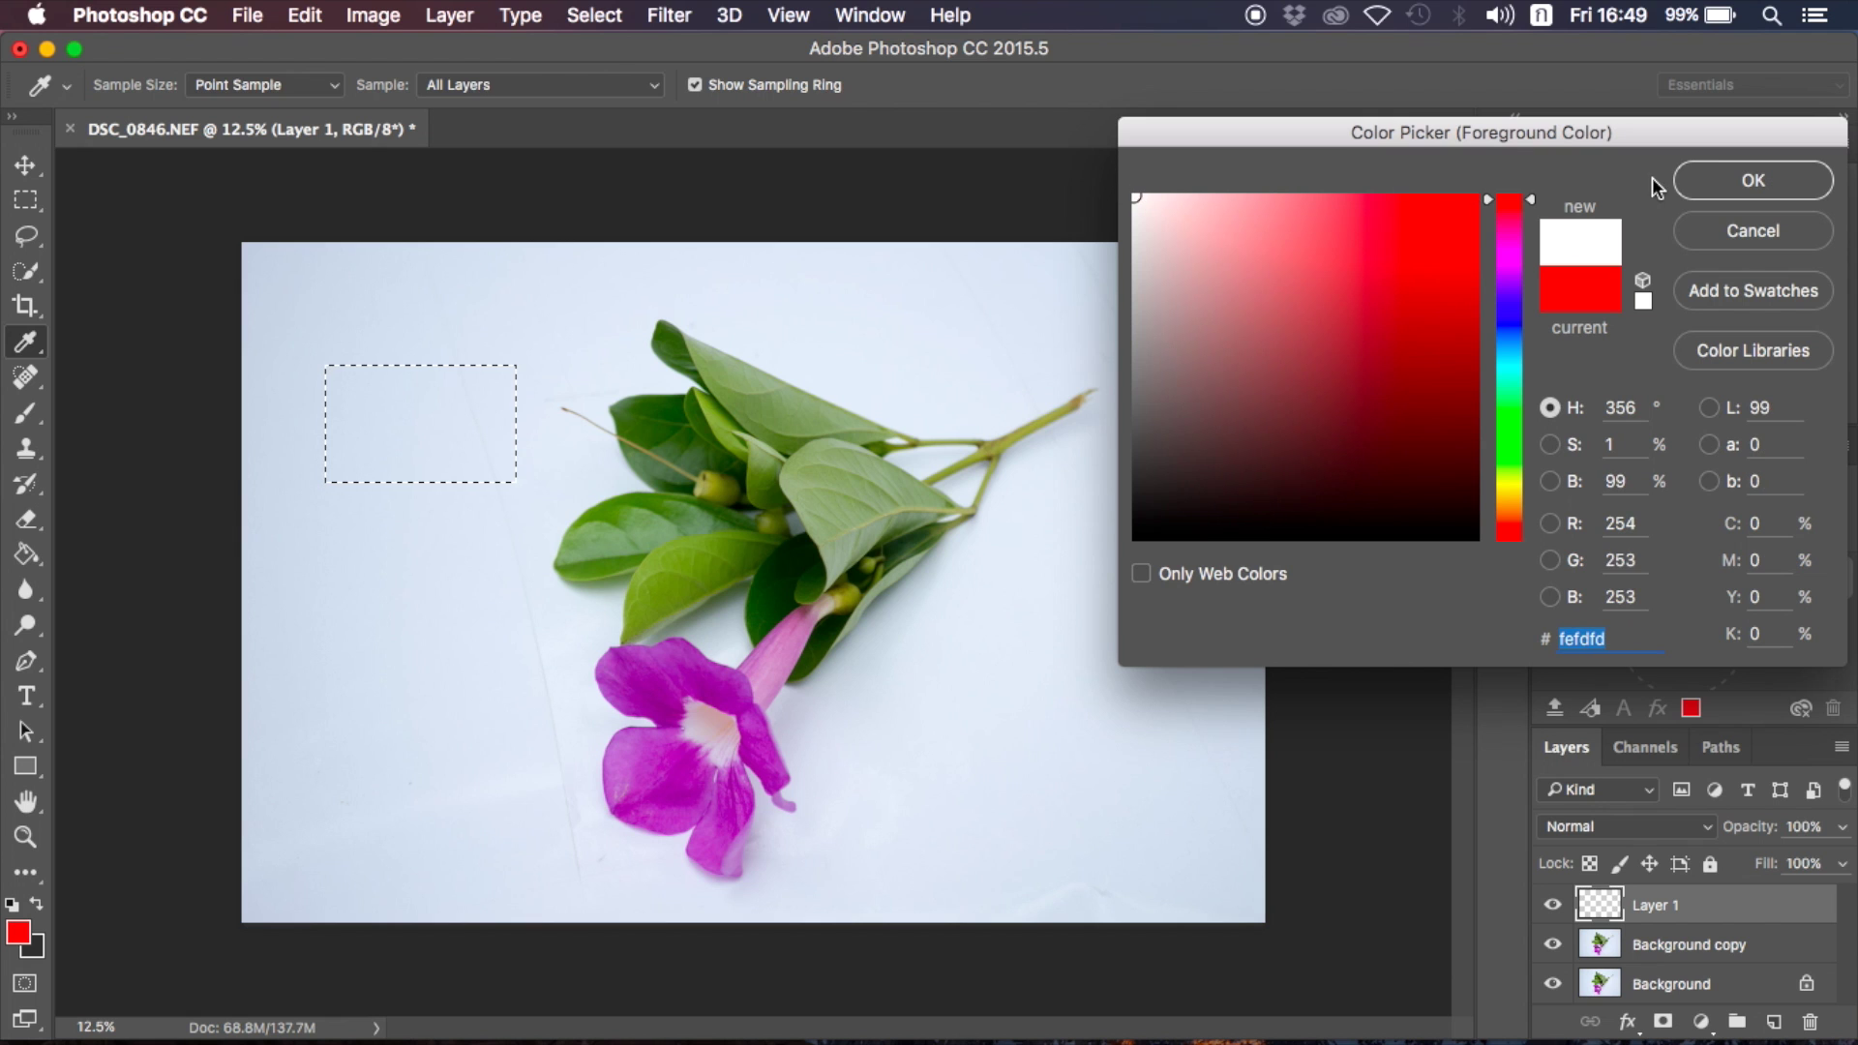
click(1703, 176)
key(g)
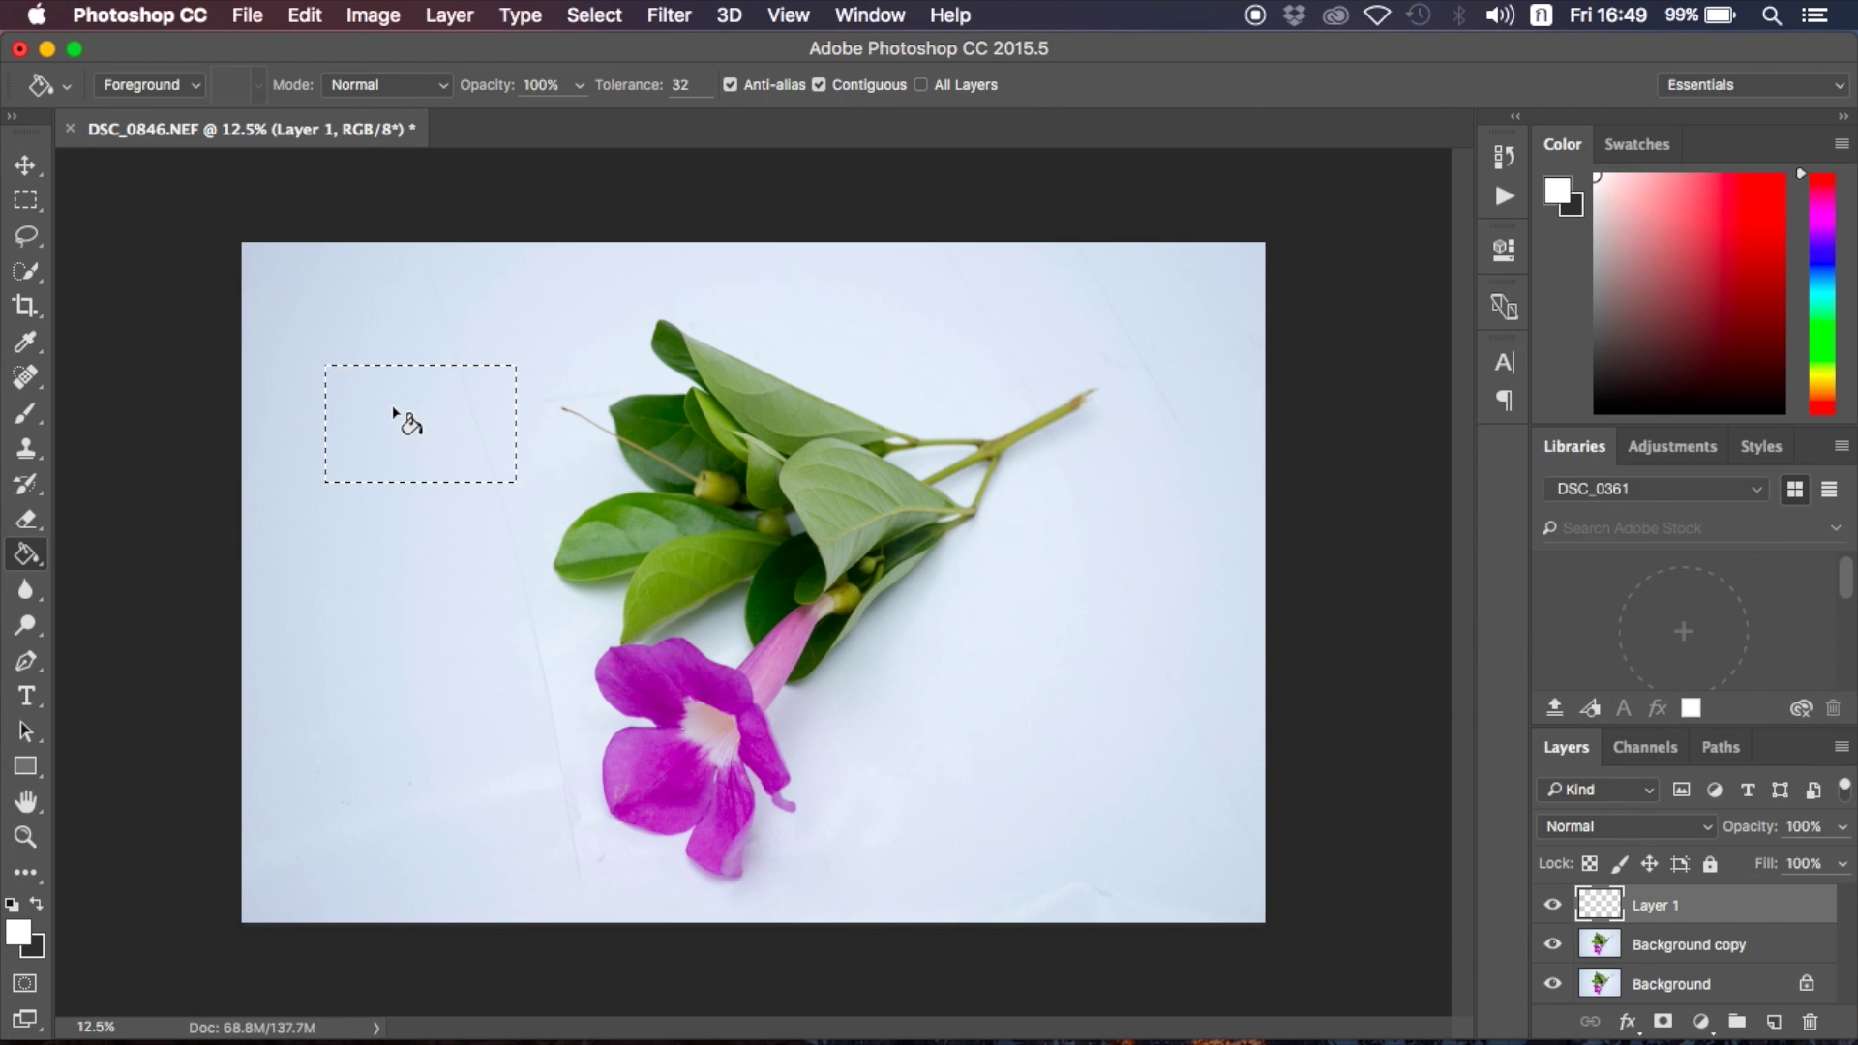
click(395, 412)
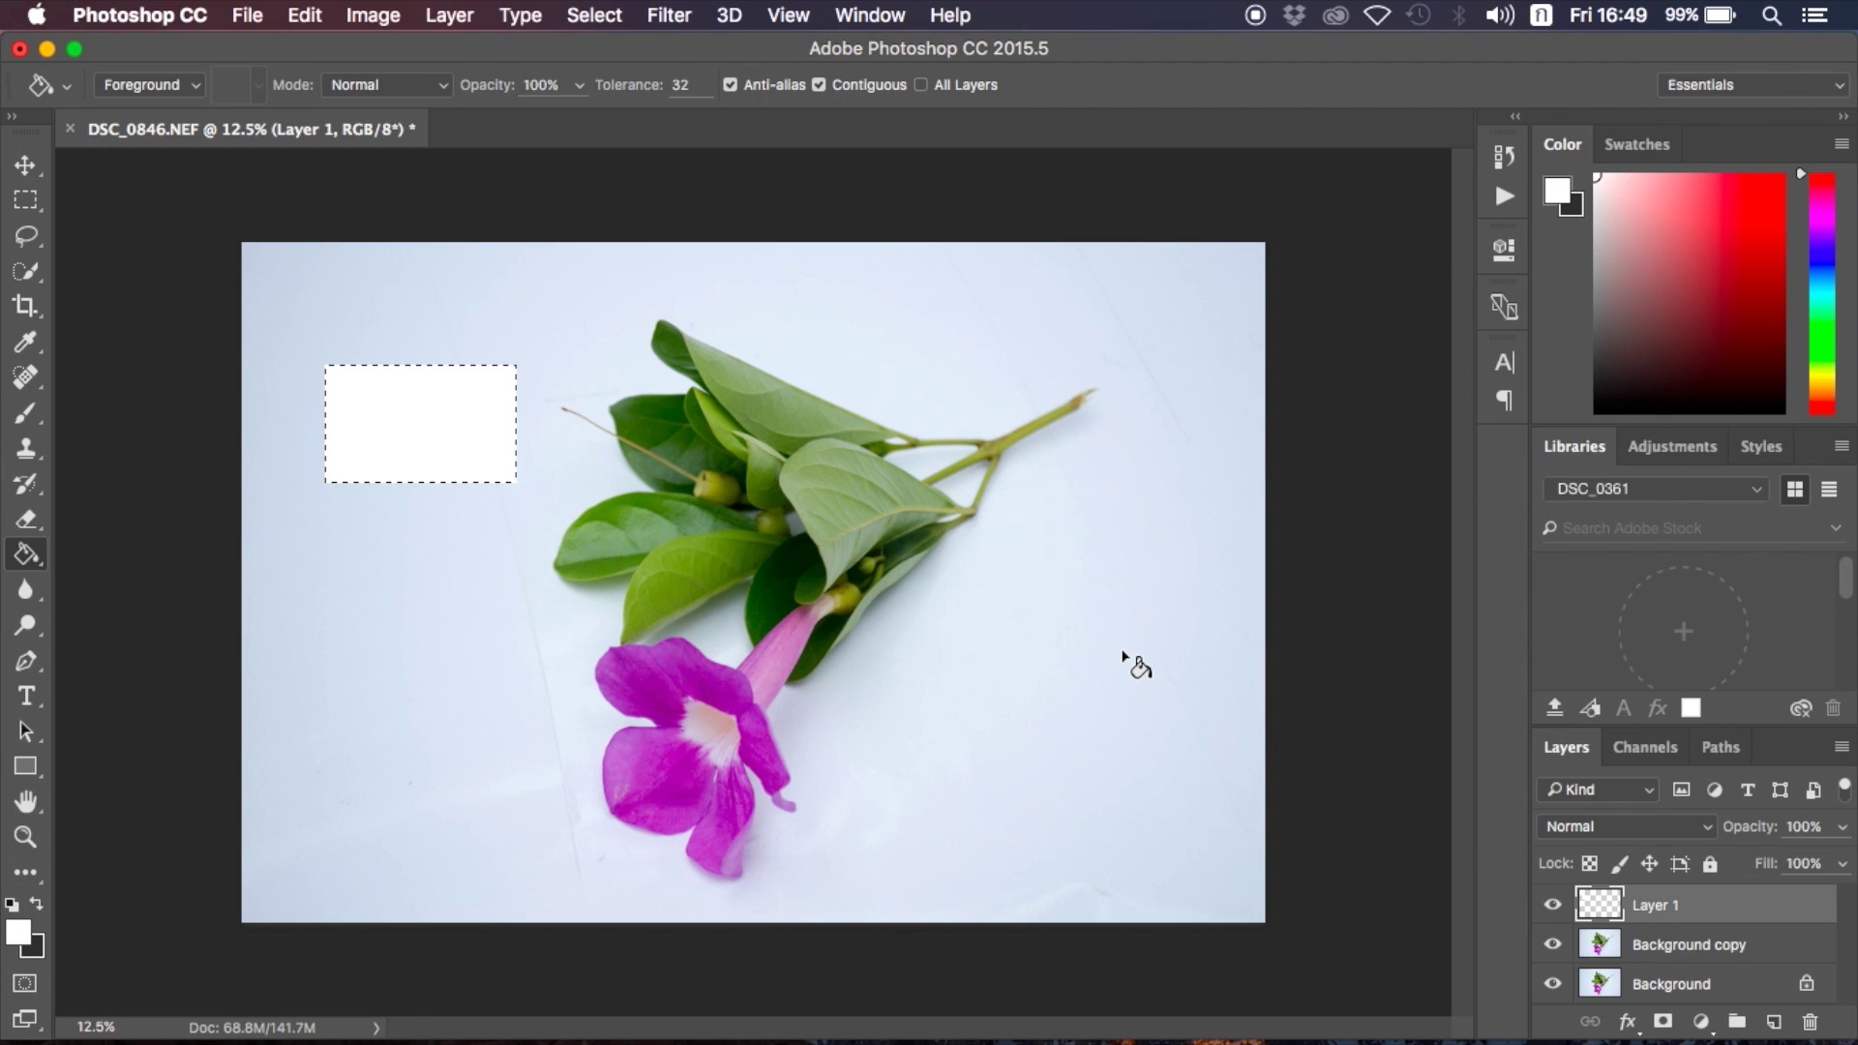
click(1739, 951)
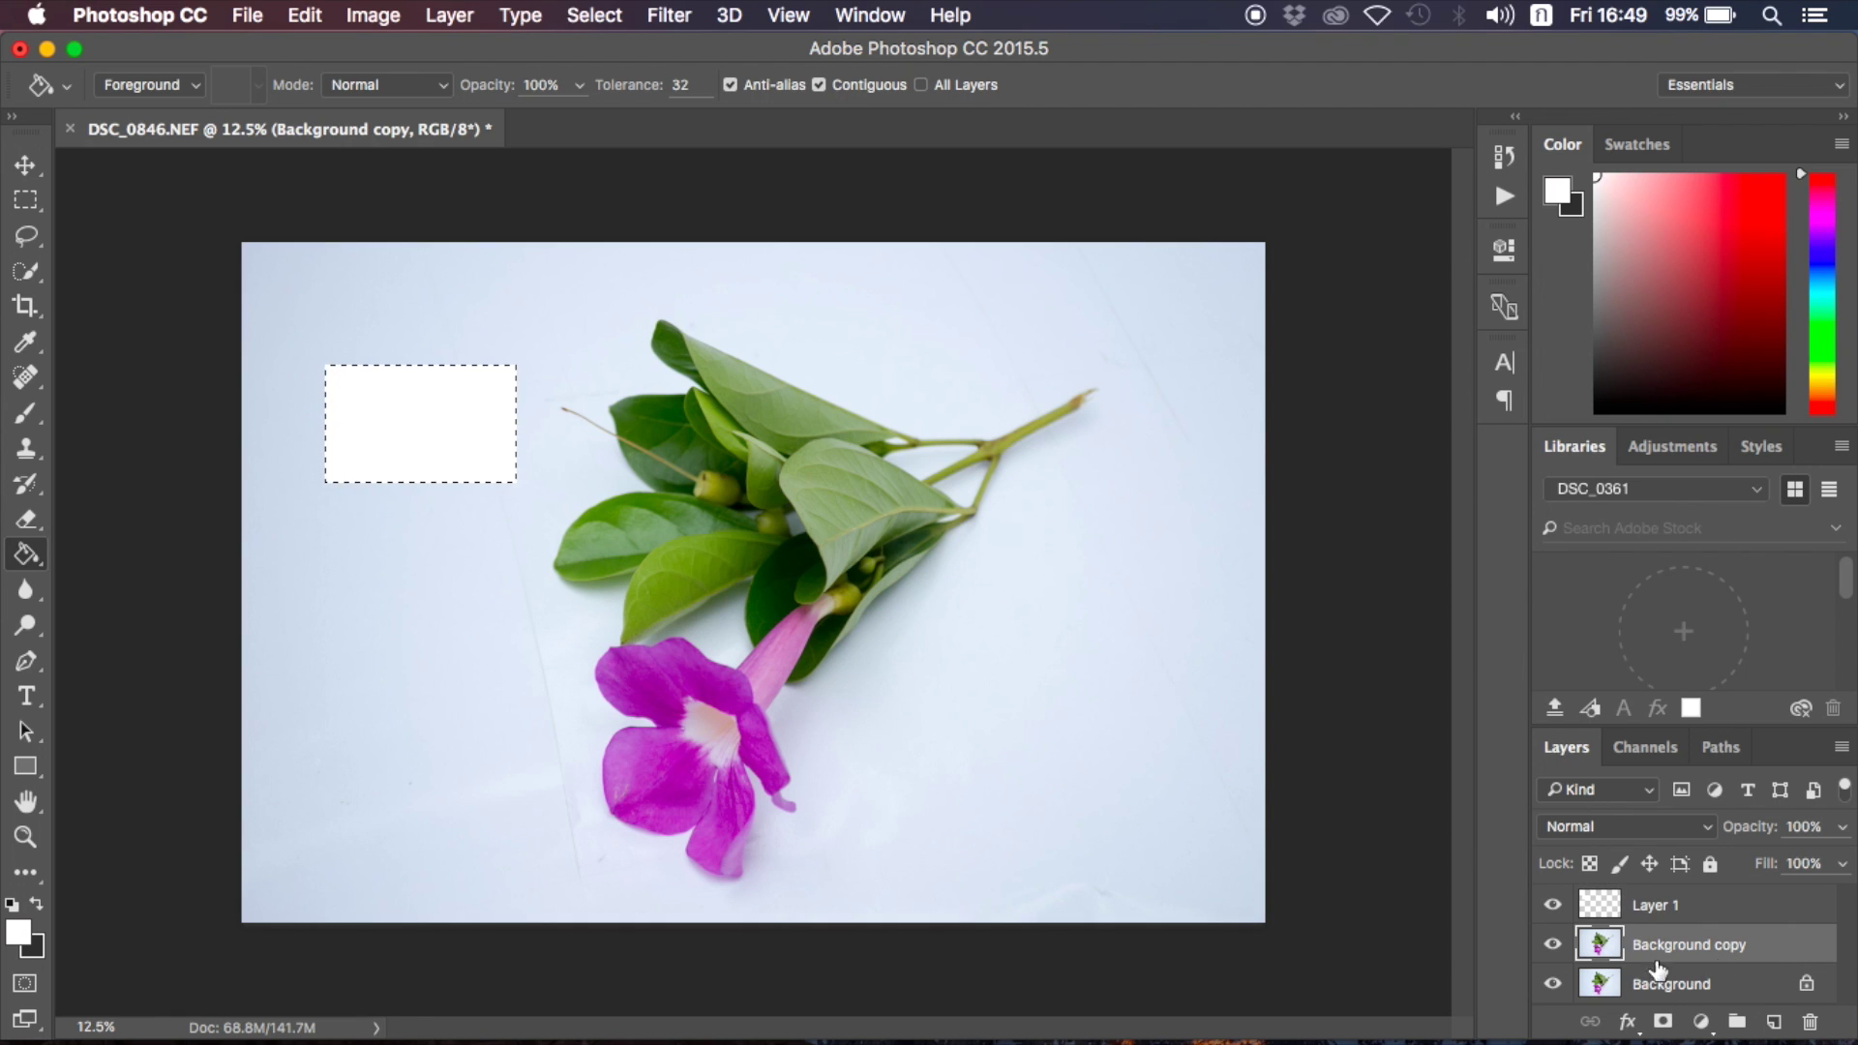
- Add a new Levels 2 adjustment layer and delete the old Levels 1
click(1703, 1024)
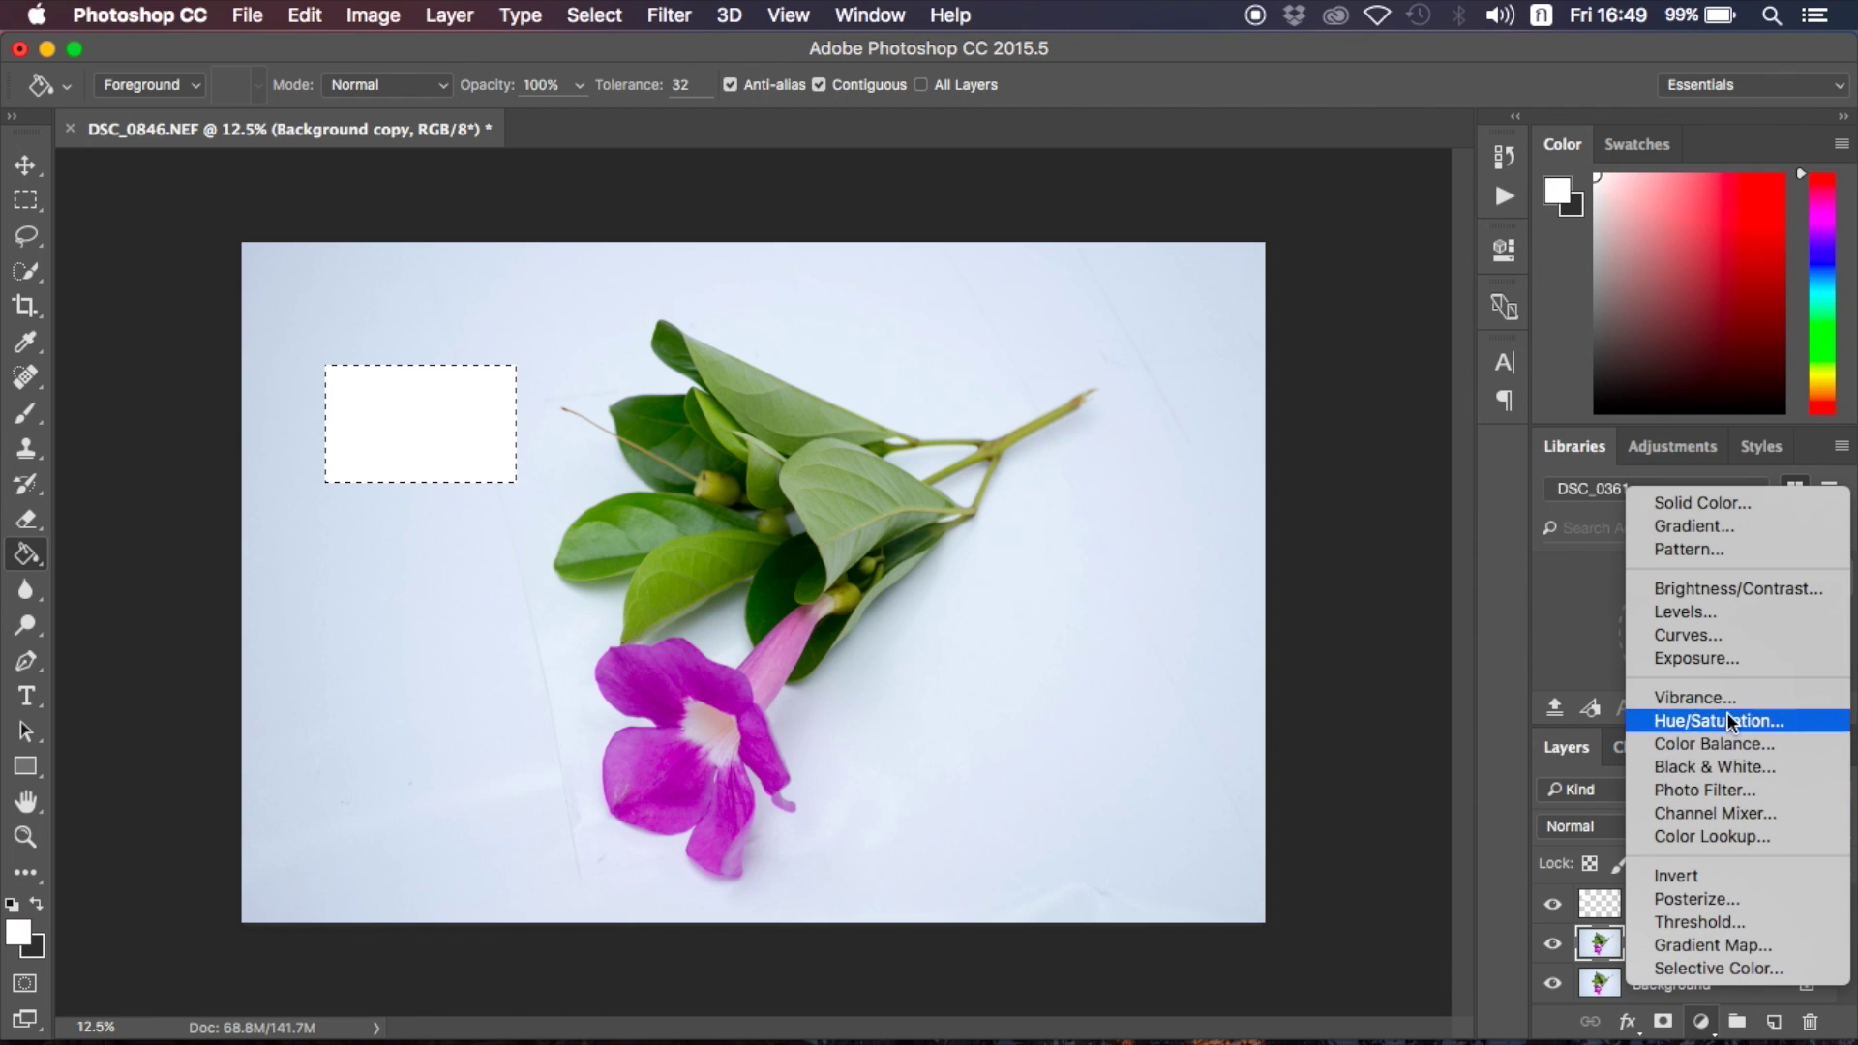
click(1728, 617)
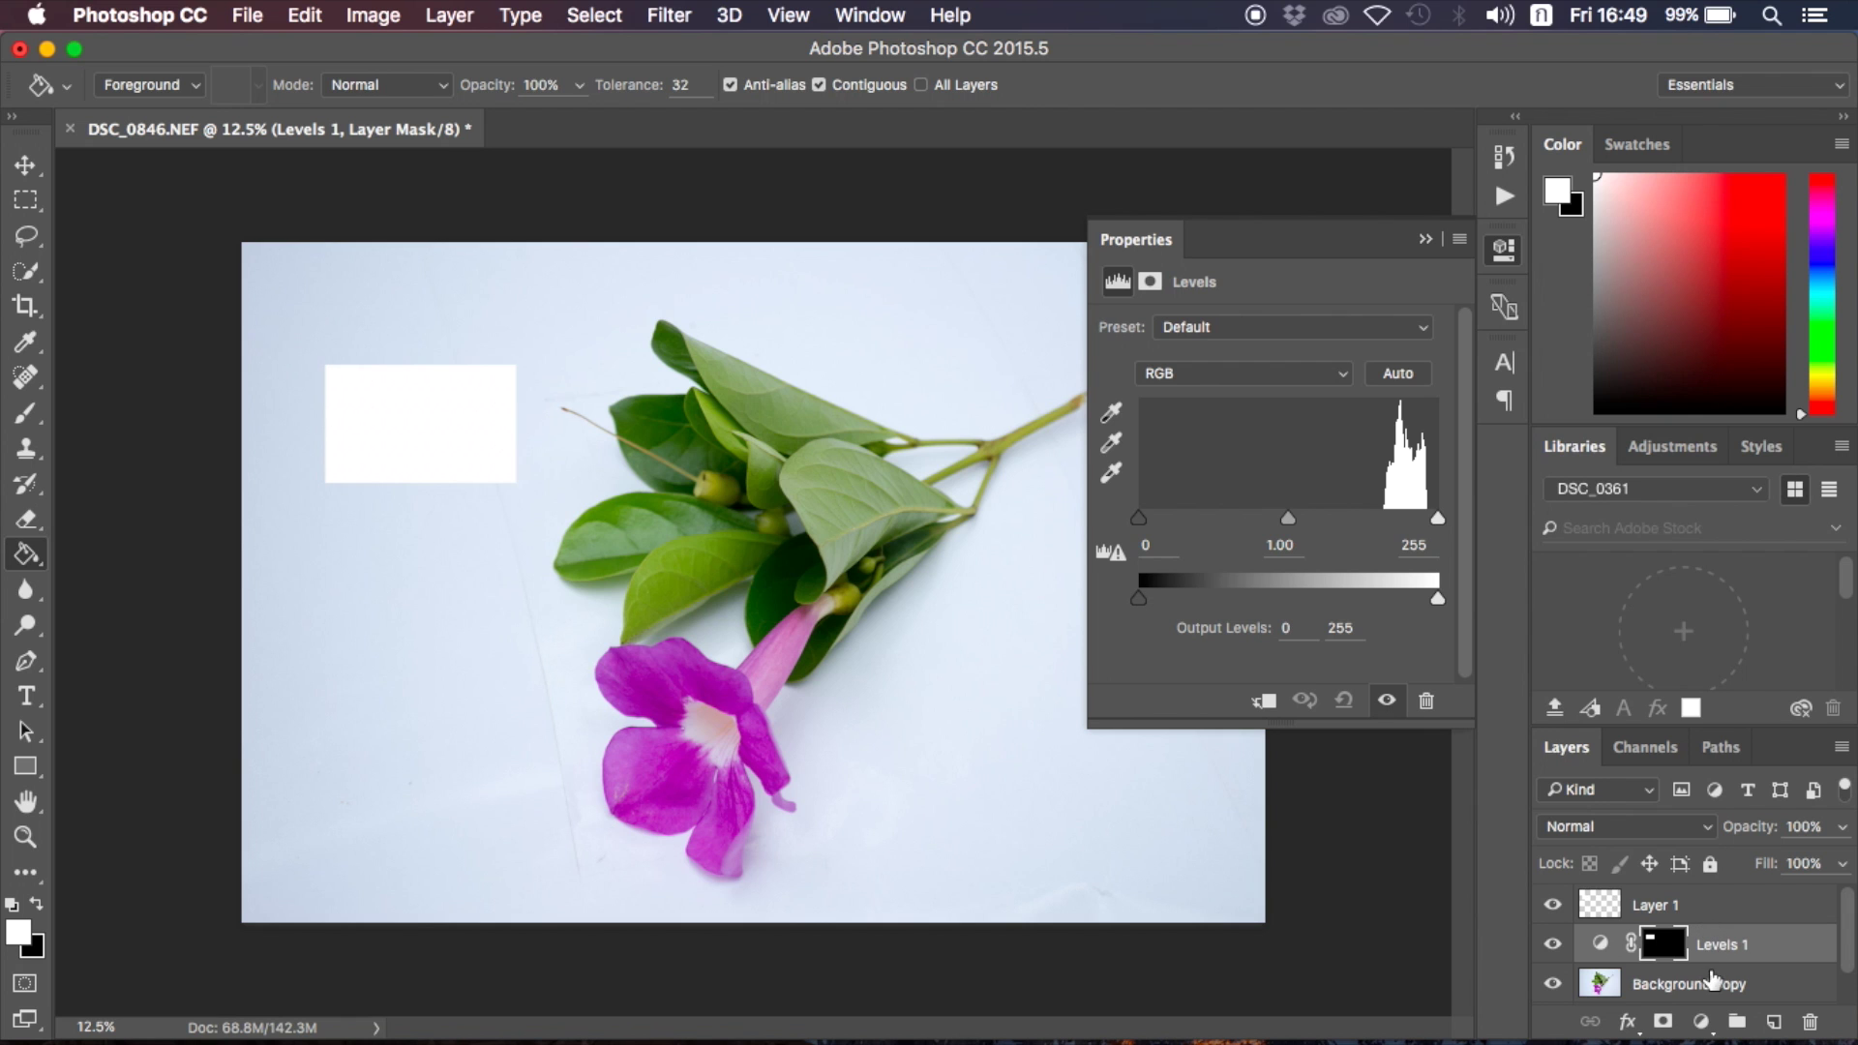
click(1702, 1021)
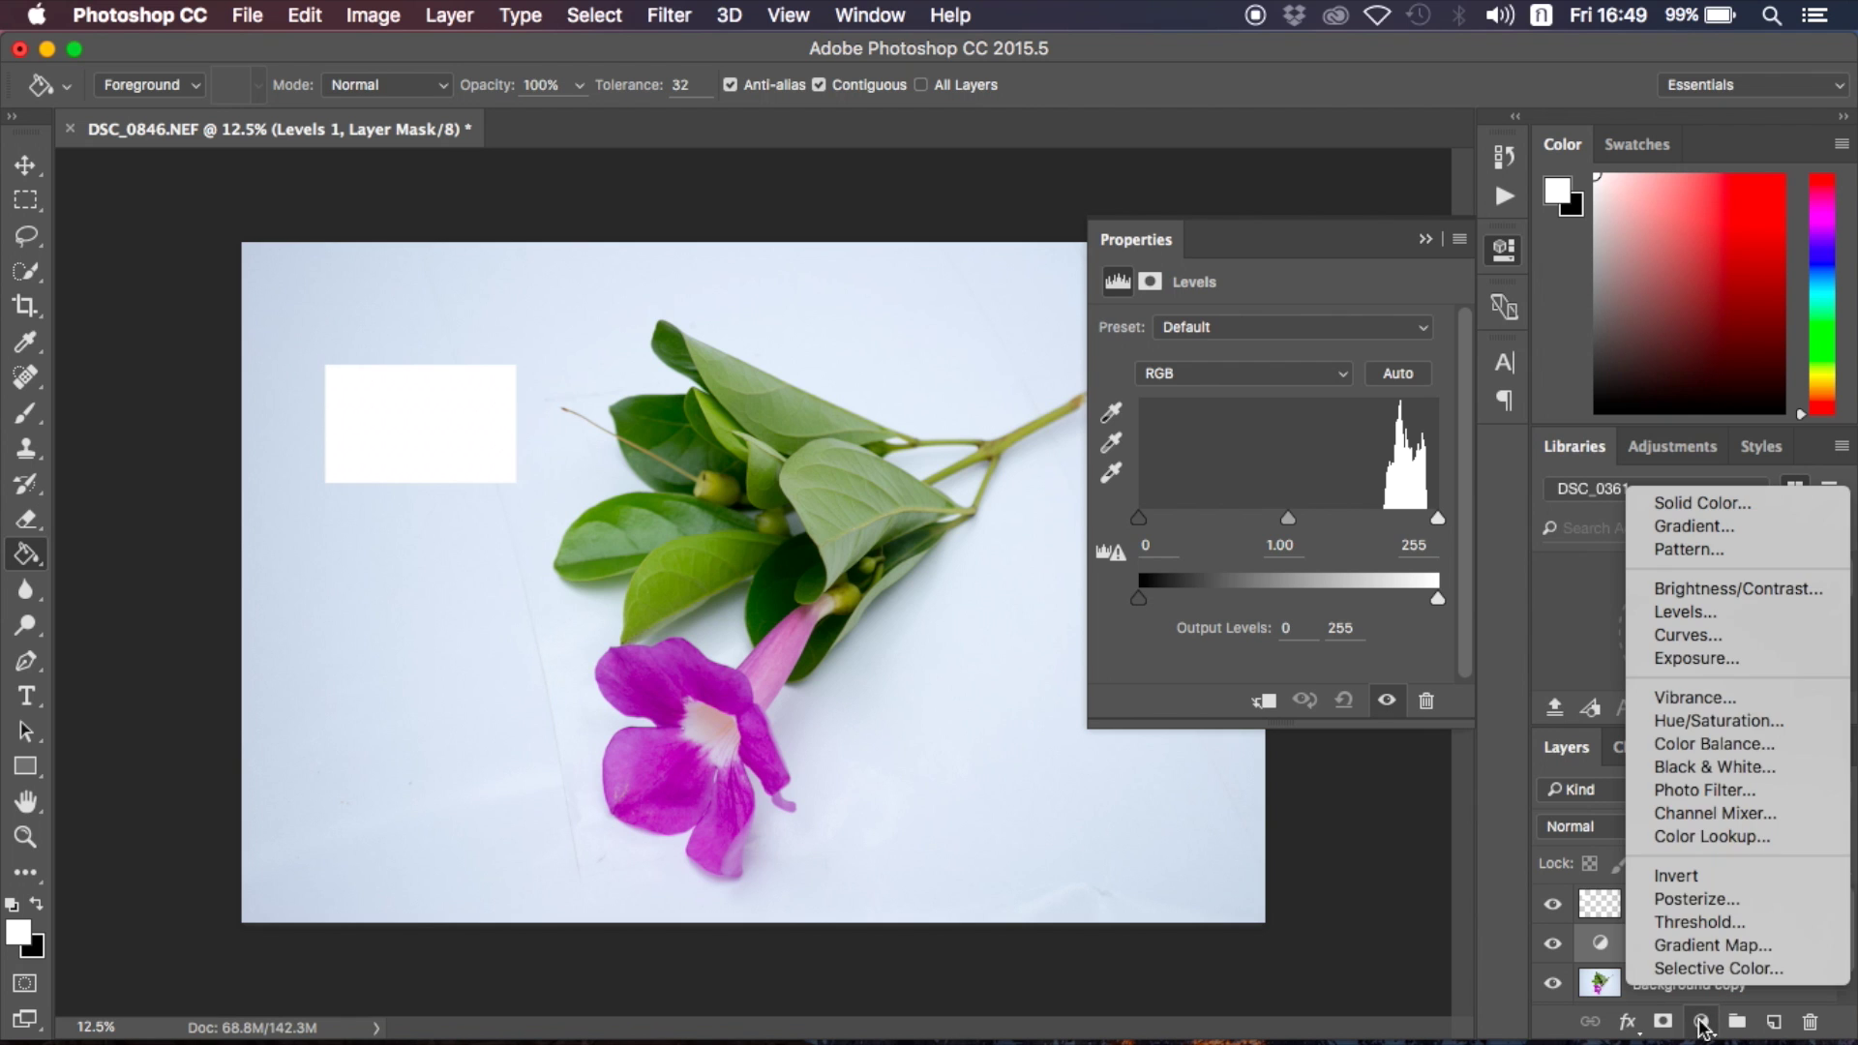
click(1750, 621)
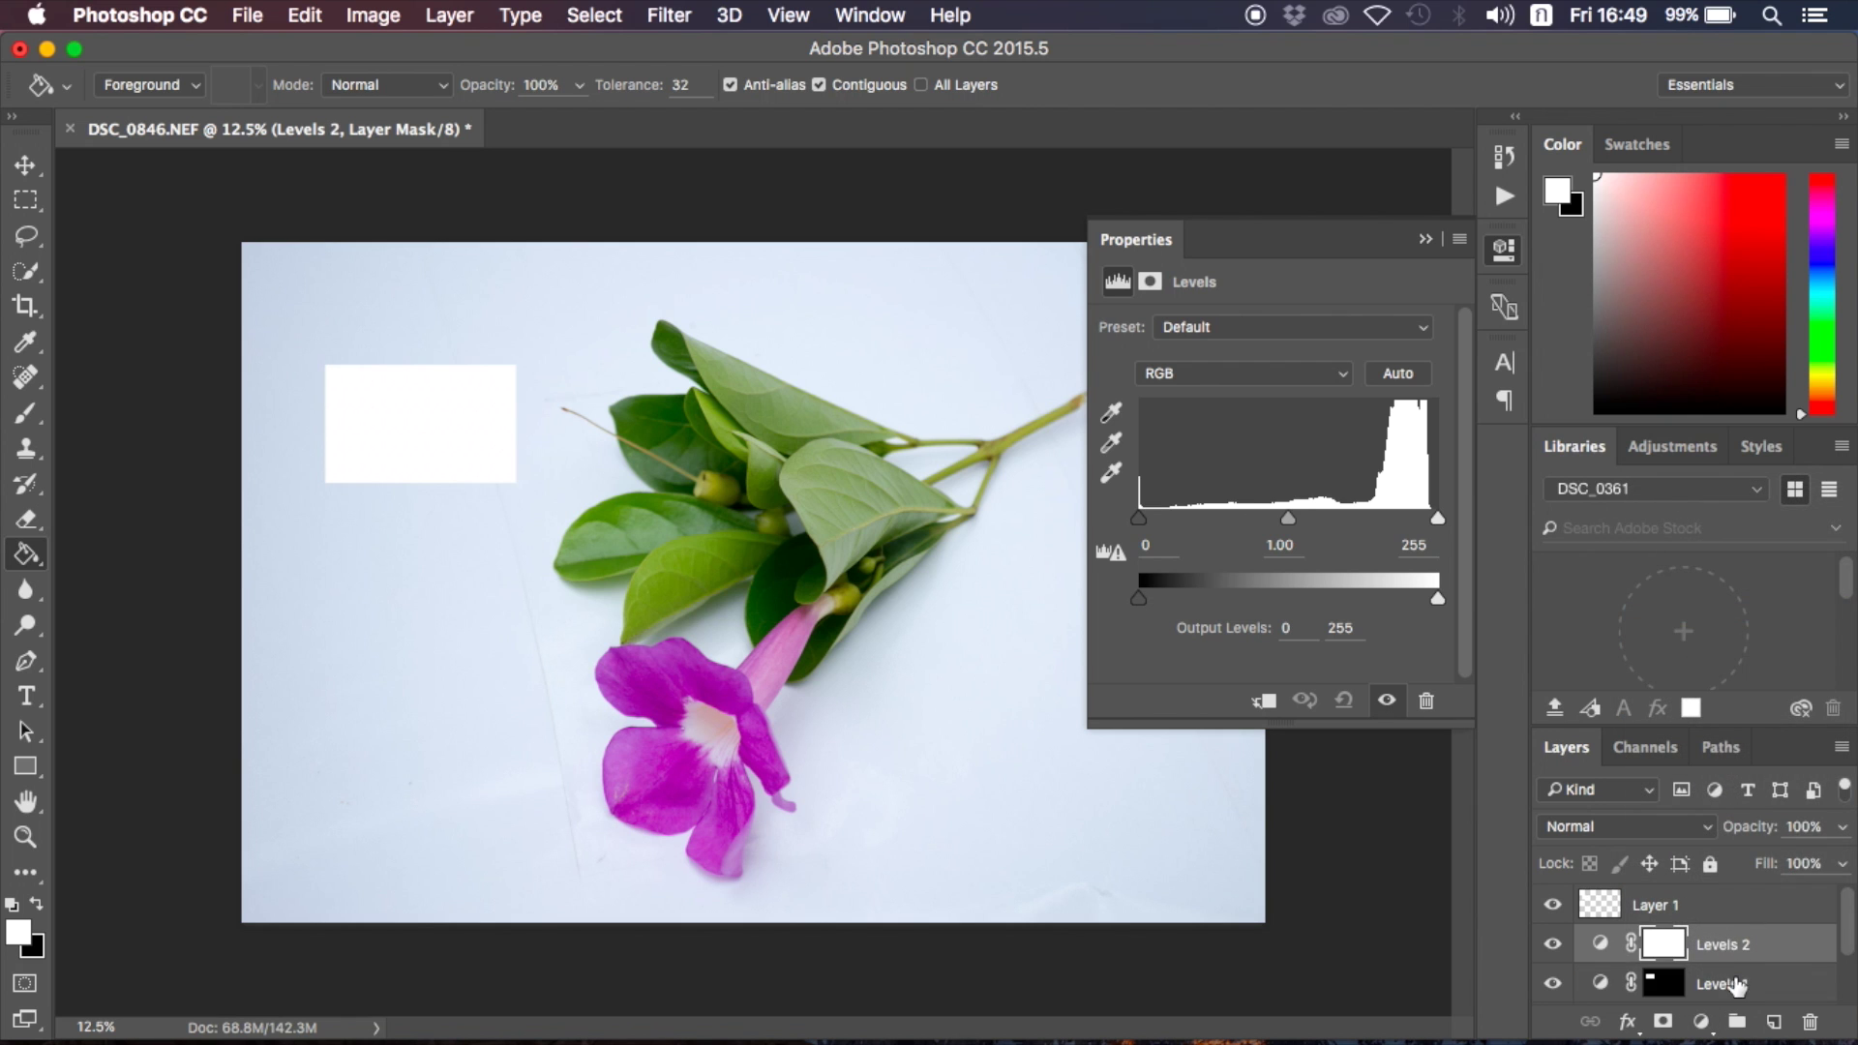
click(1735, 984)
key(Delete)
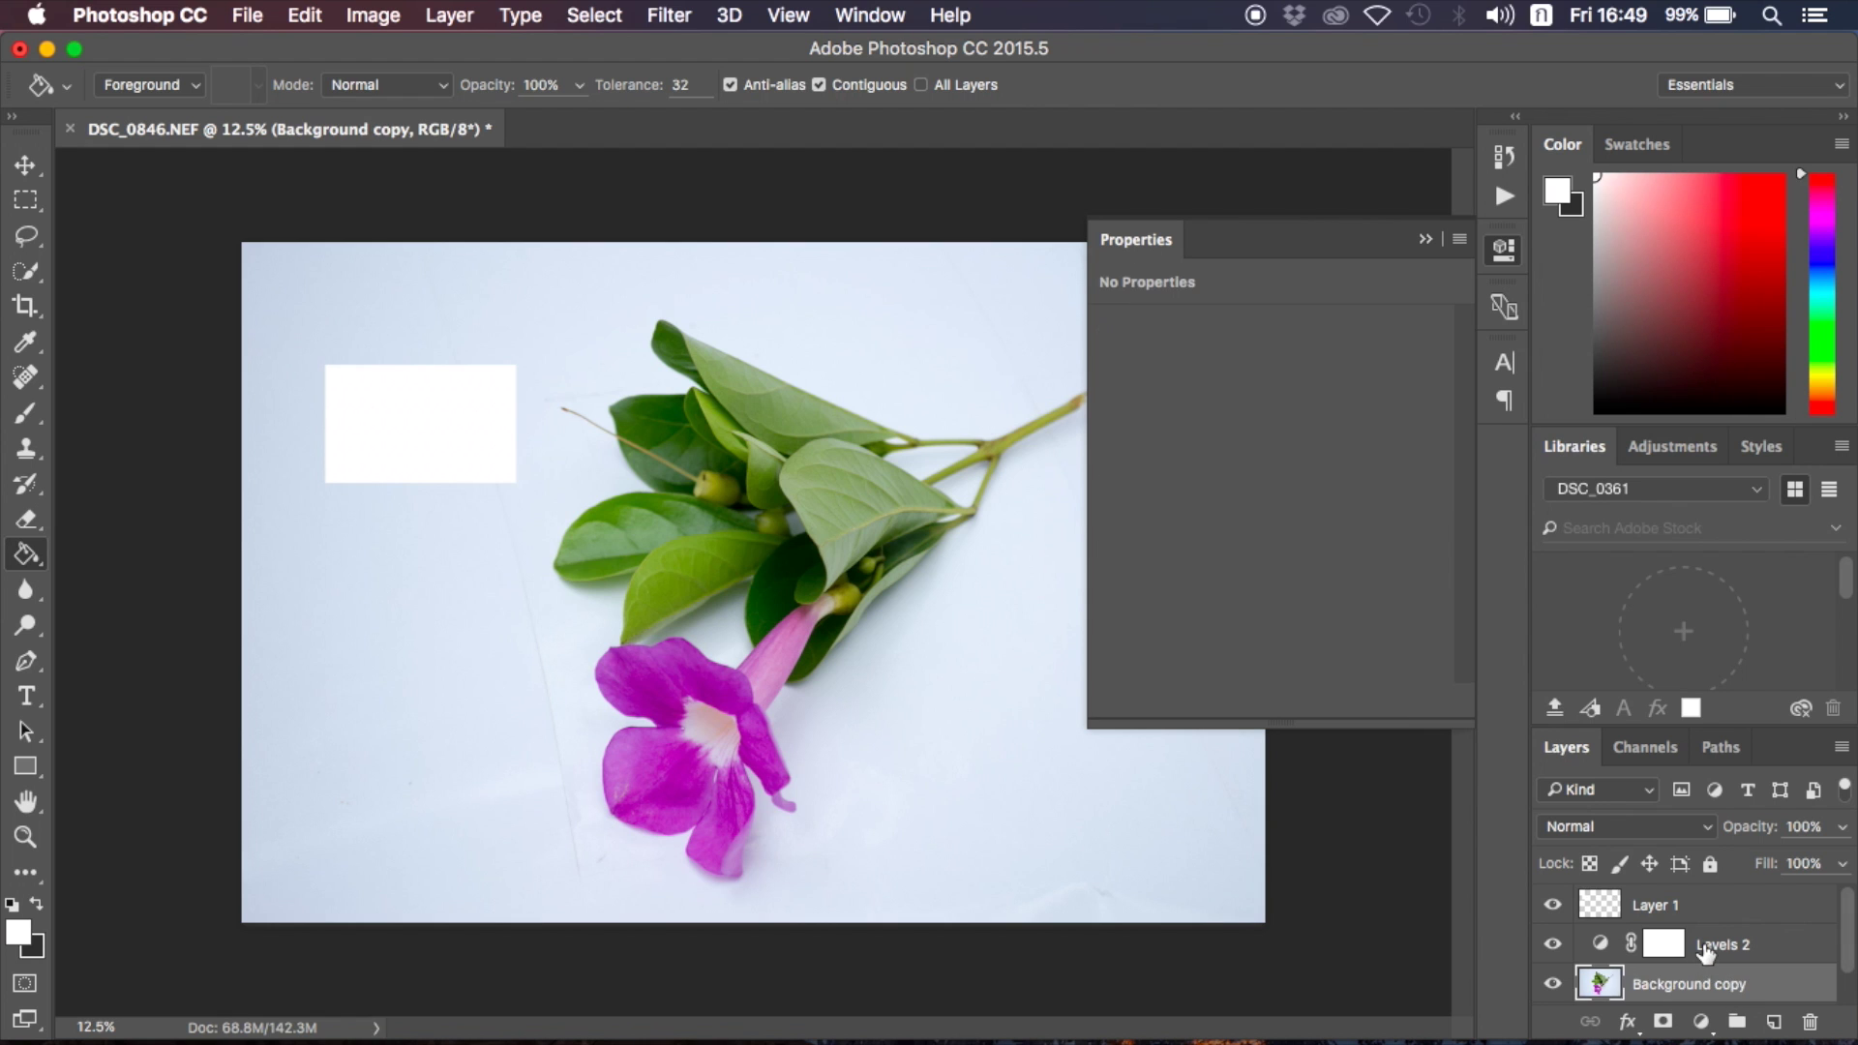
click(1708, 953)
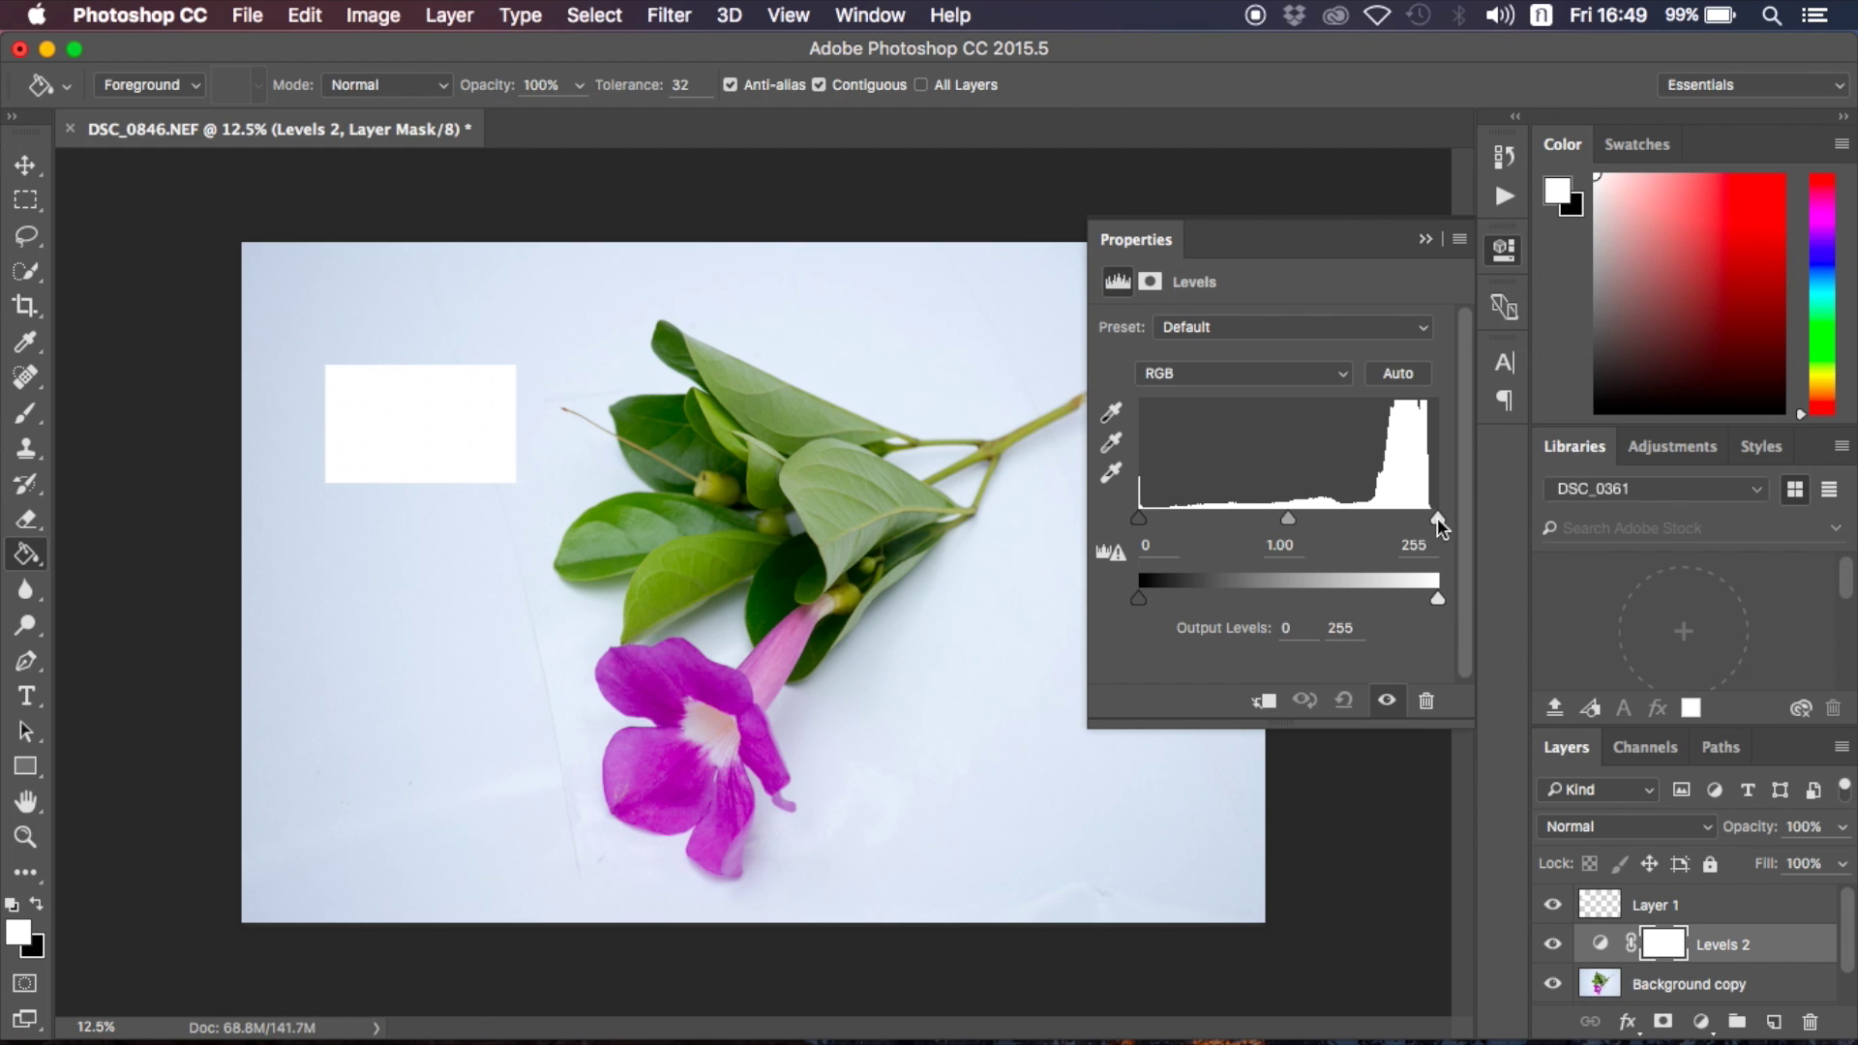
- Set the Levels 2 white input to 211 and midtones to 0.83
drag(1437, 519, 1385, 517)
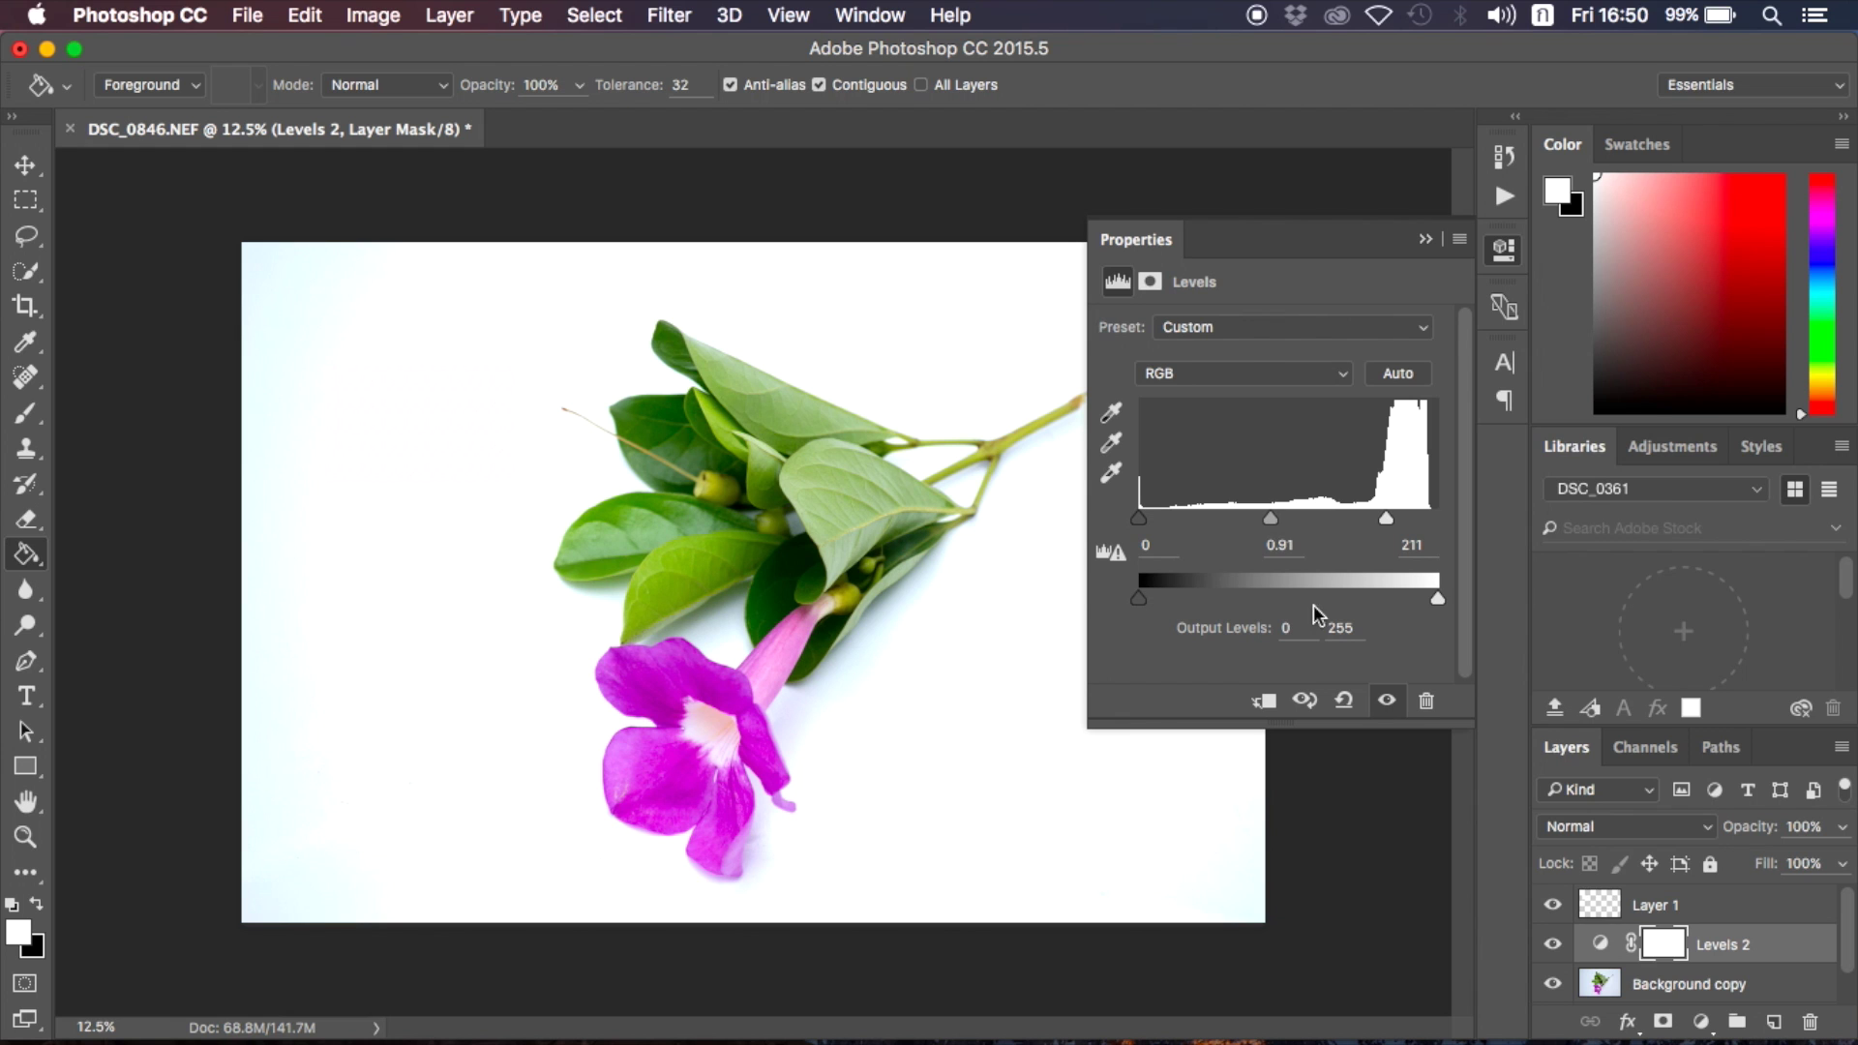
drag(1275, 521, 1275, 521)
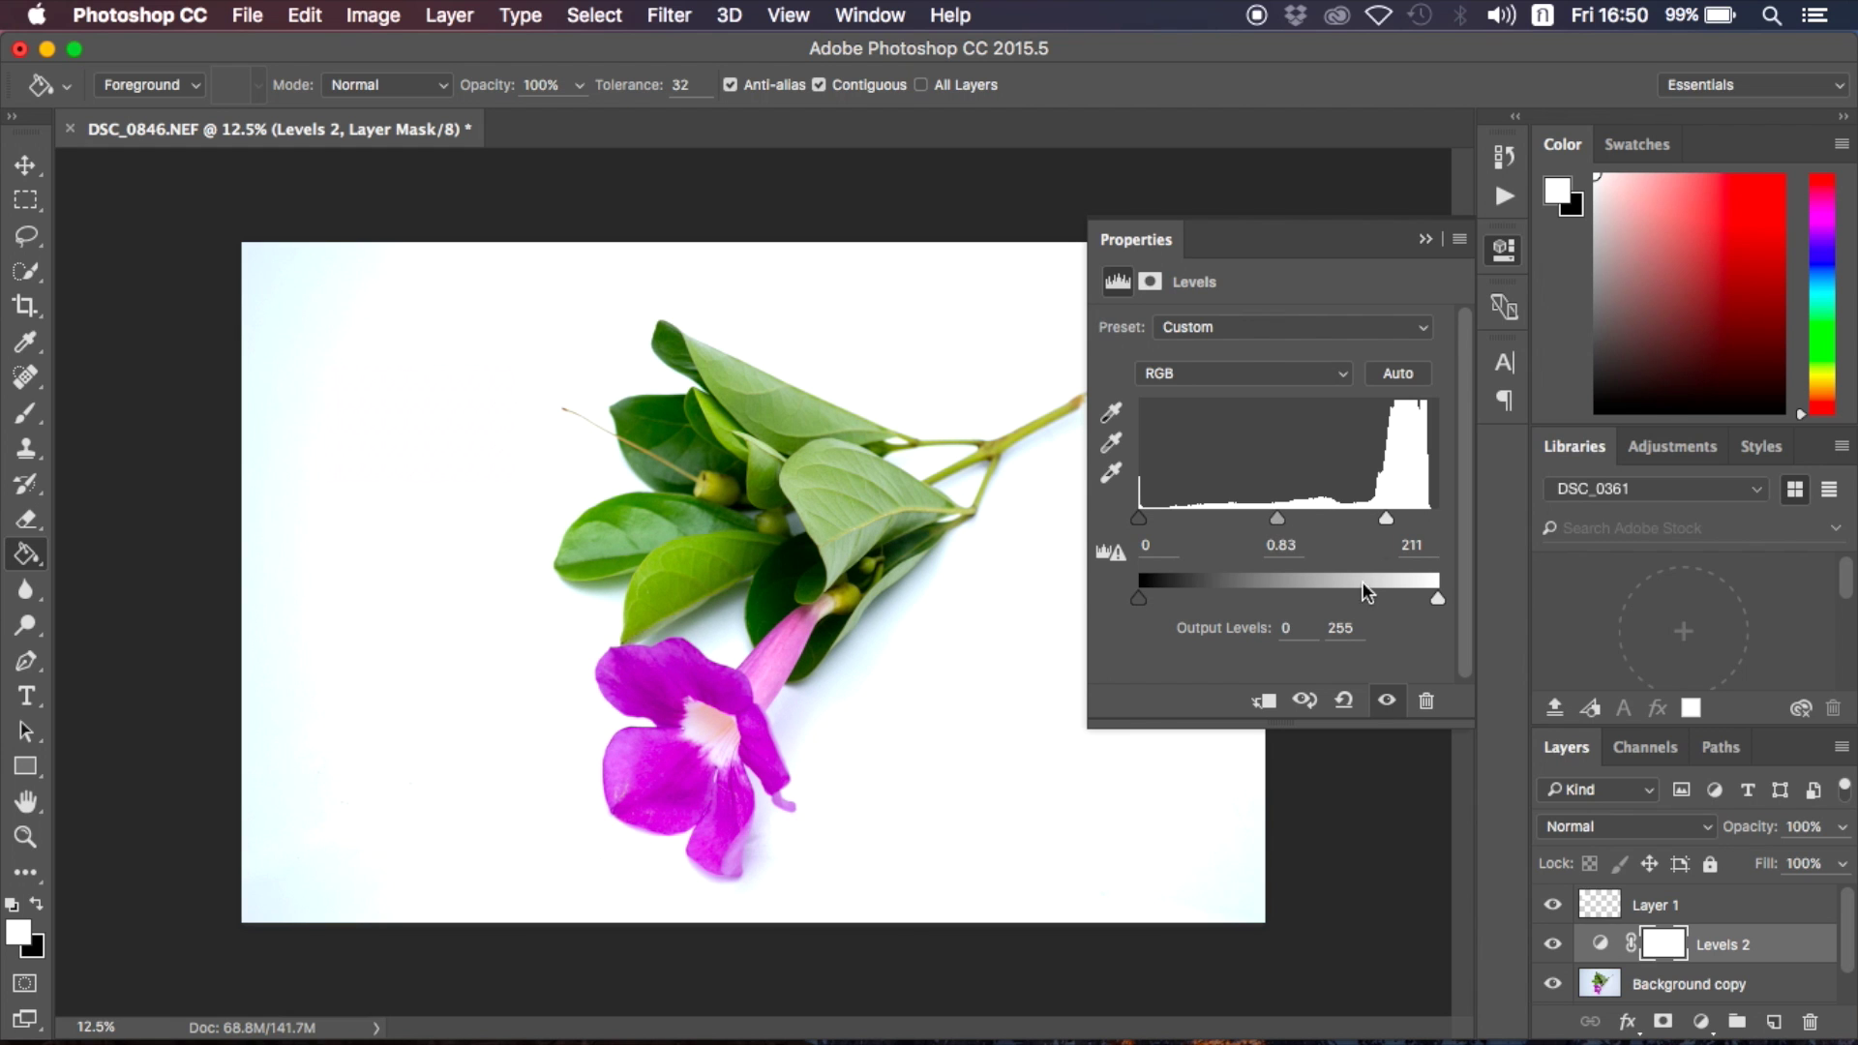
click(1424, 240)
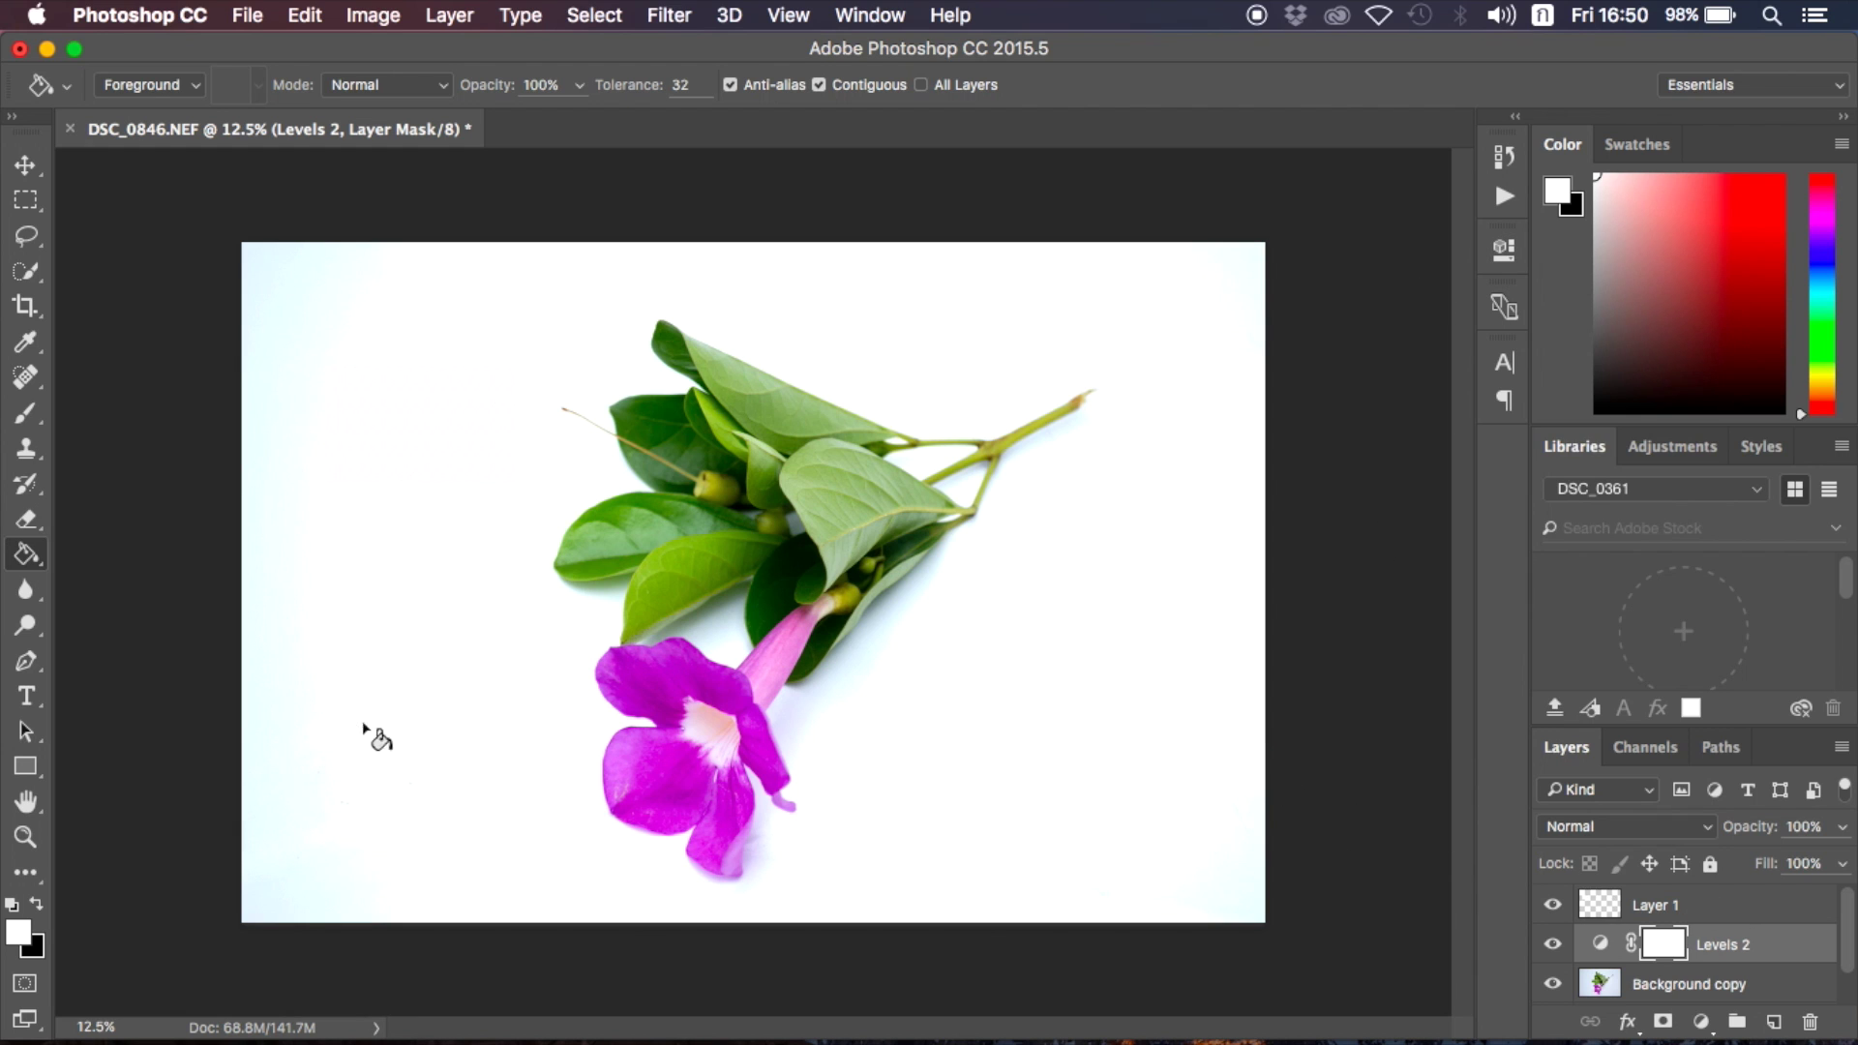
- Set up a 1400-pixel white brush on the Background copy layer
click(26, 413)
key(bracketright)
key(bracketright)
key(bracketright)
key(bracketright)
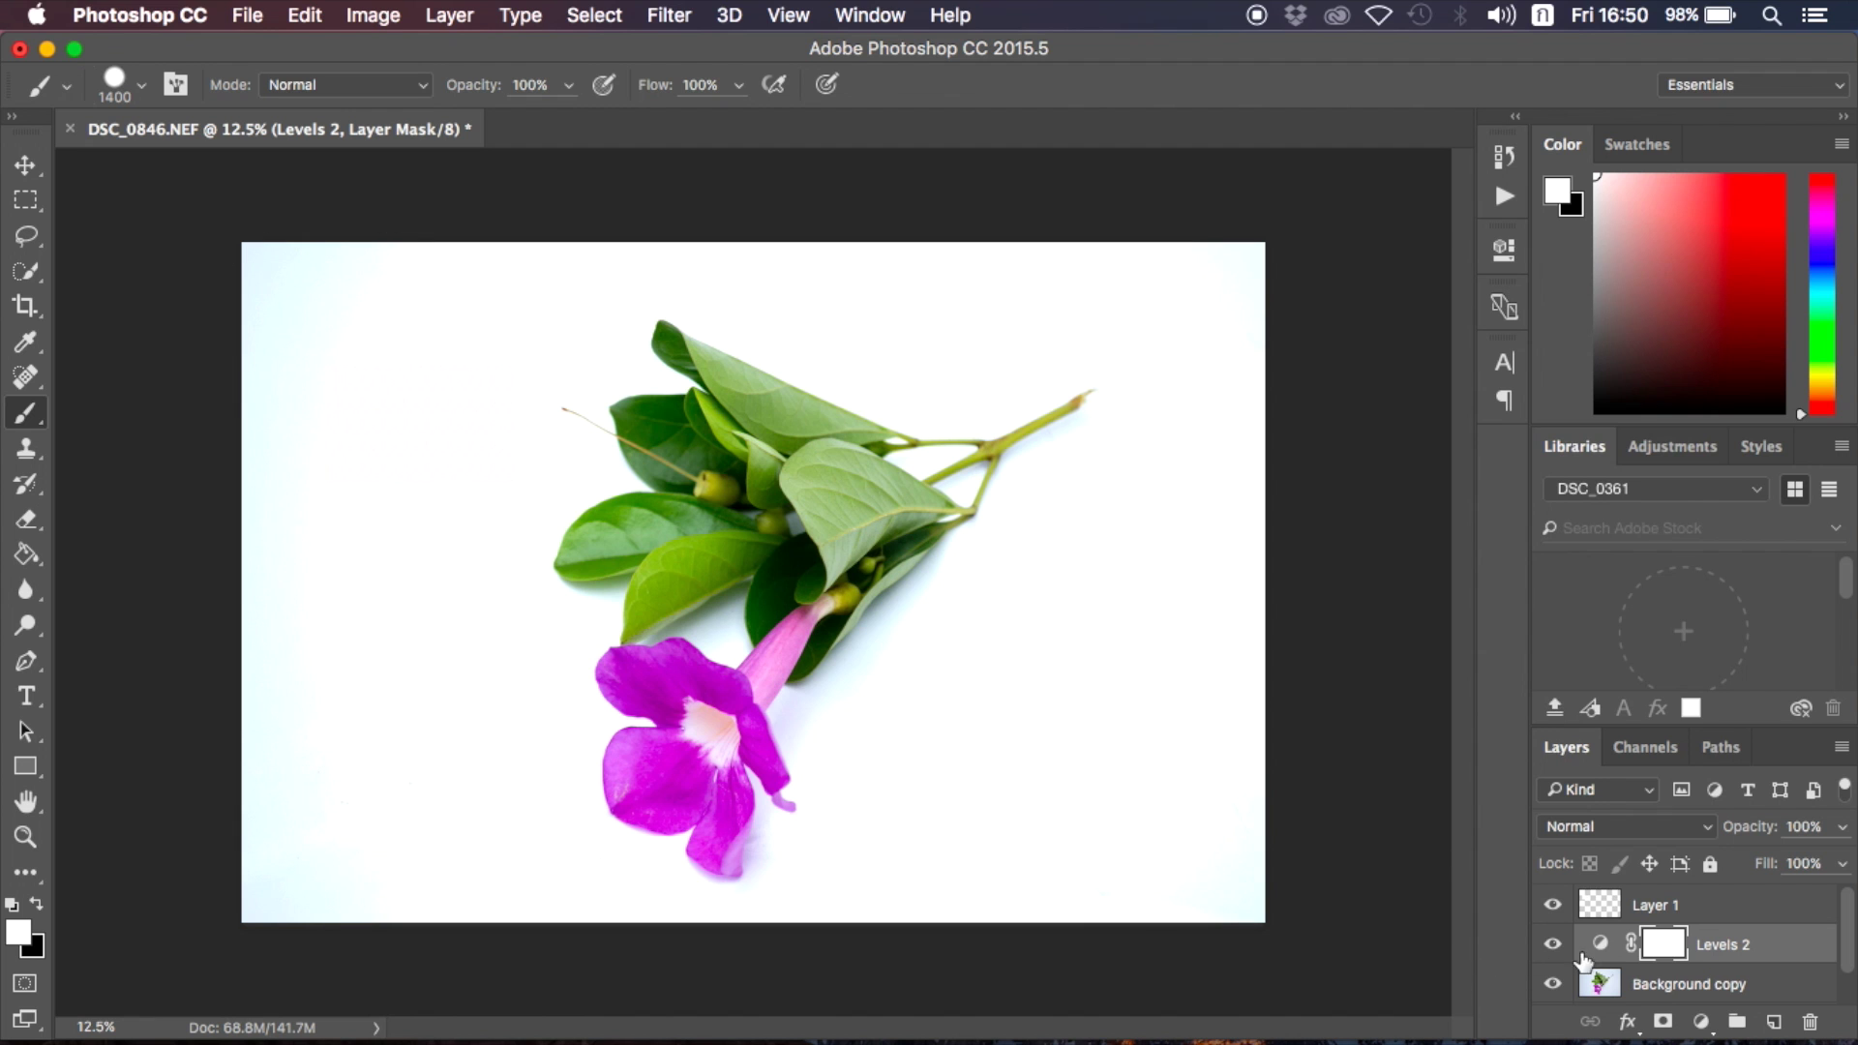
click(1641, 989)
- Paint over the bluish top, left, right and bottom canvas edges in white
mouse_move(490, 386)
mouse_down()
mouse_move(365, 352)
mouse_move(311, 311)
mouse_move(228, 416)
mouse_move(402, 269)
mouse_up()
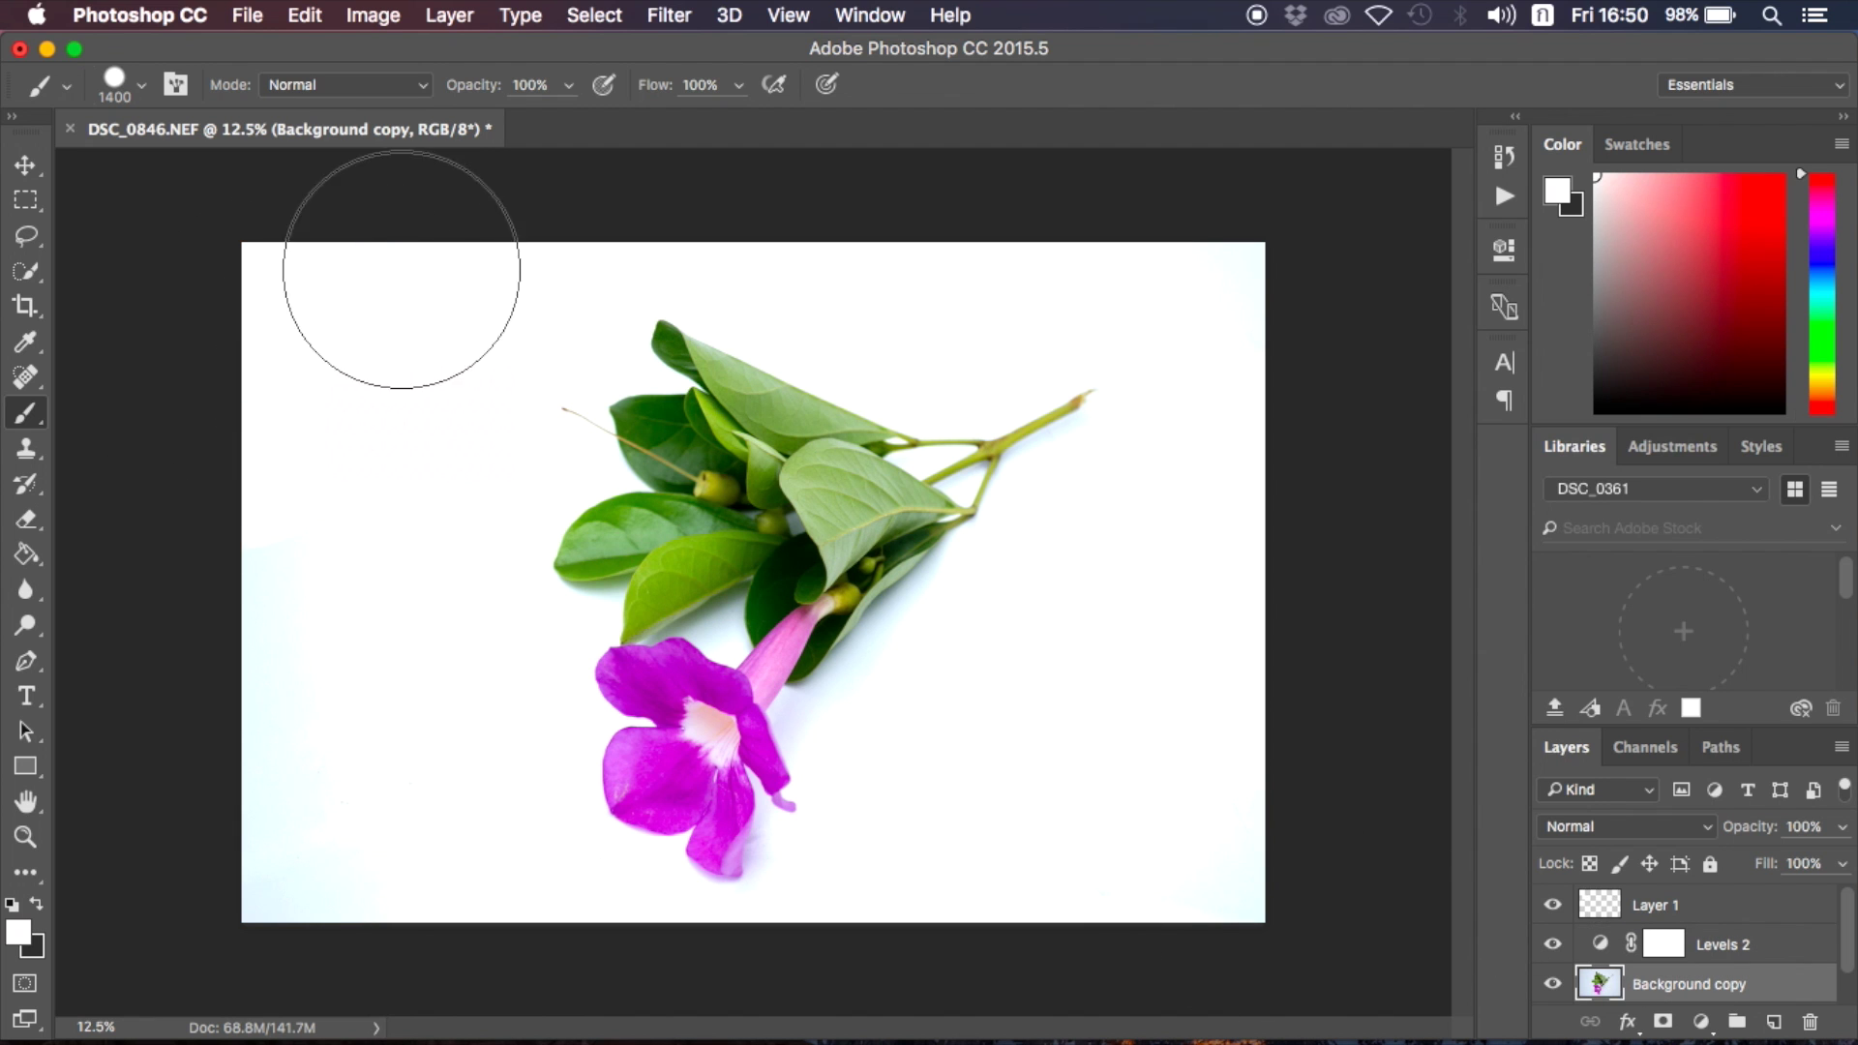
mouse_move(236, 393)
mouse_down()
mouse_move(270, 767)
mouse_move(302, 713)
mouse_move(406, 933)
mouse_move(526, 891)
mouse_move(531, 920)
mouse_up()
mouse_move(626, 222)
mouse_down()
mouse_move(996, 228)
mouse_move(1265, 490)
mouse_move(1235, 670)
mouse_move(1253, 780)
mouse_move(929, 888)
mouse_up()
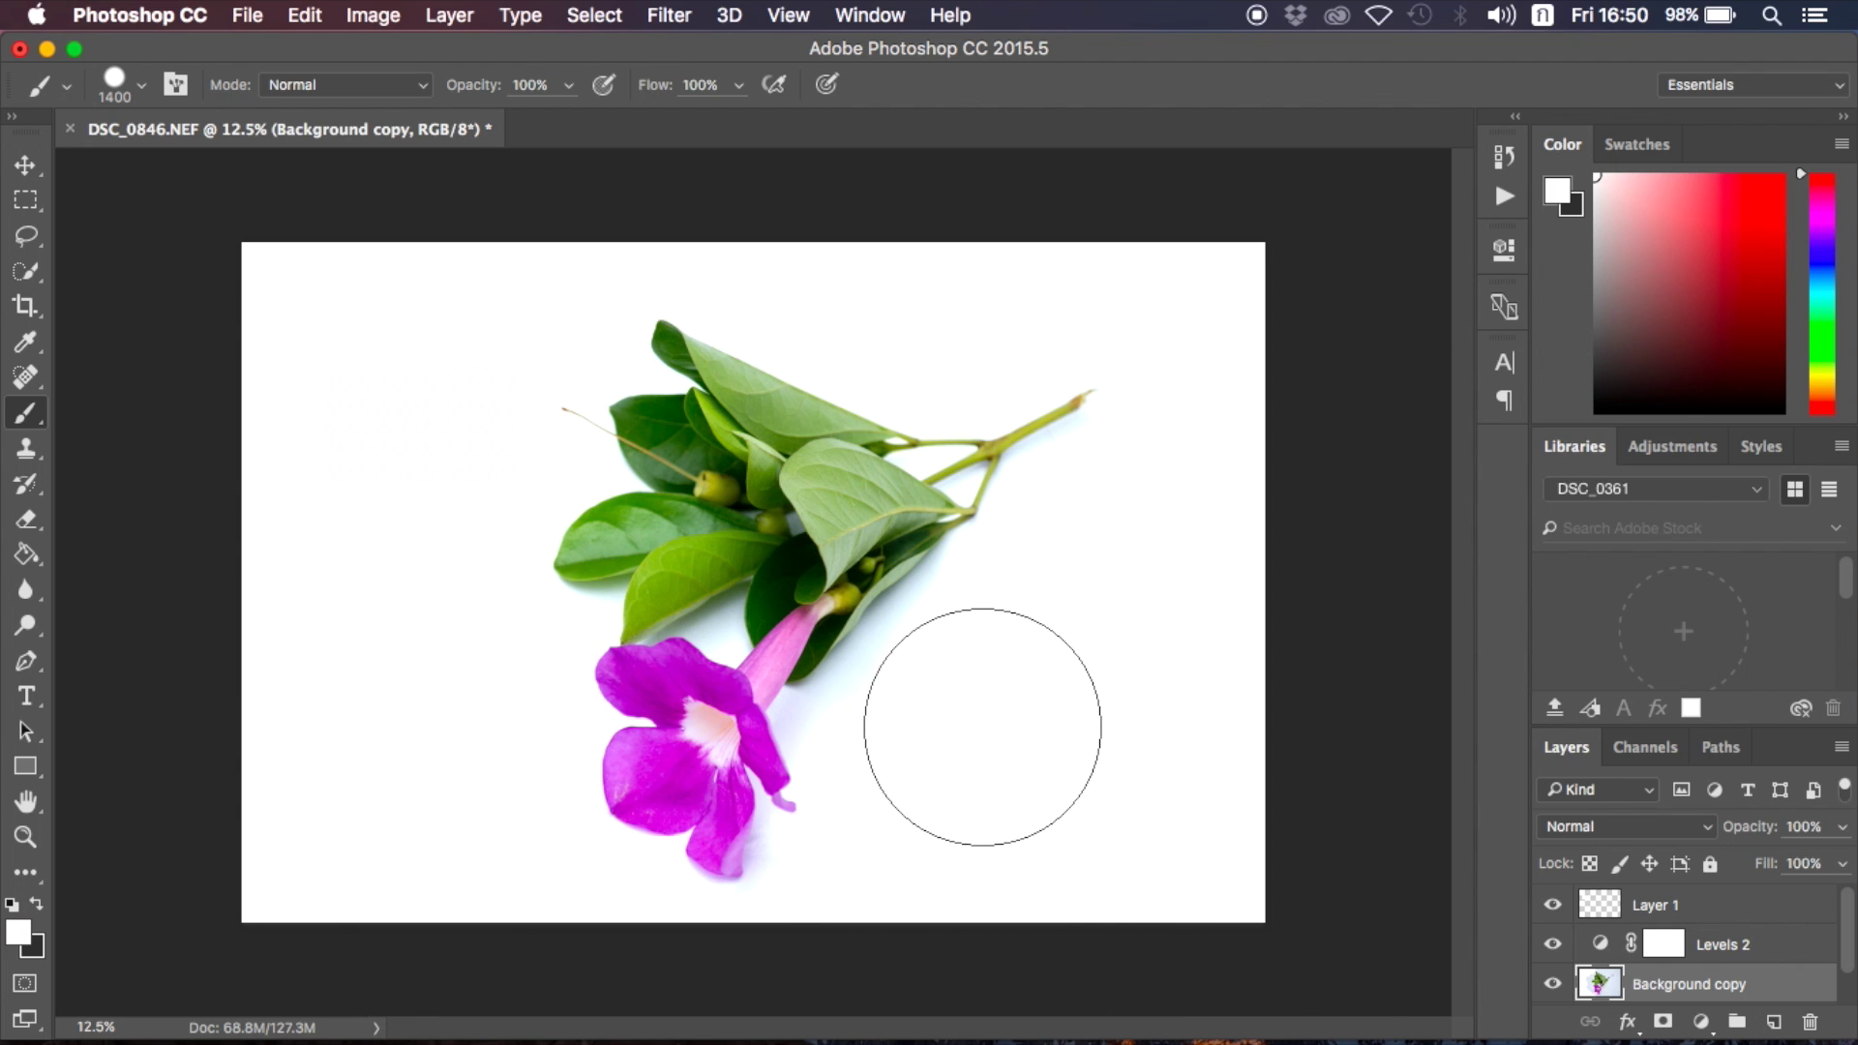
mouse_move(1235, 455)
mouse_down()
mouse_move(1181, 261)
mouse_move(871, 216)
mouse_up()
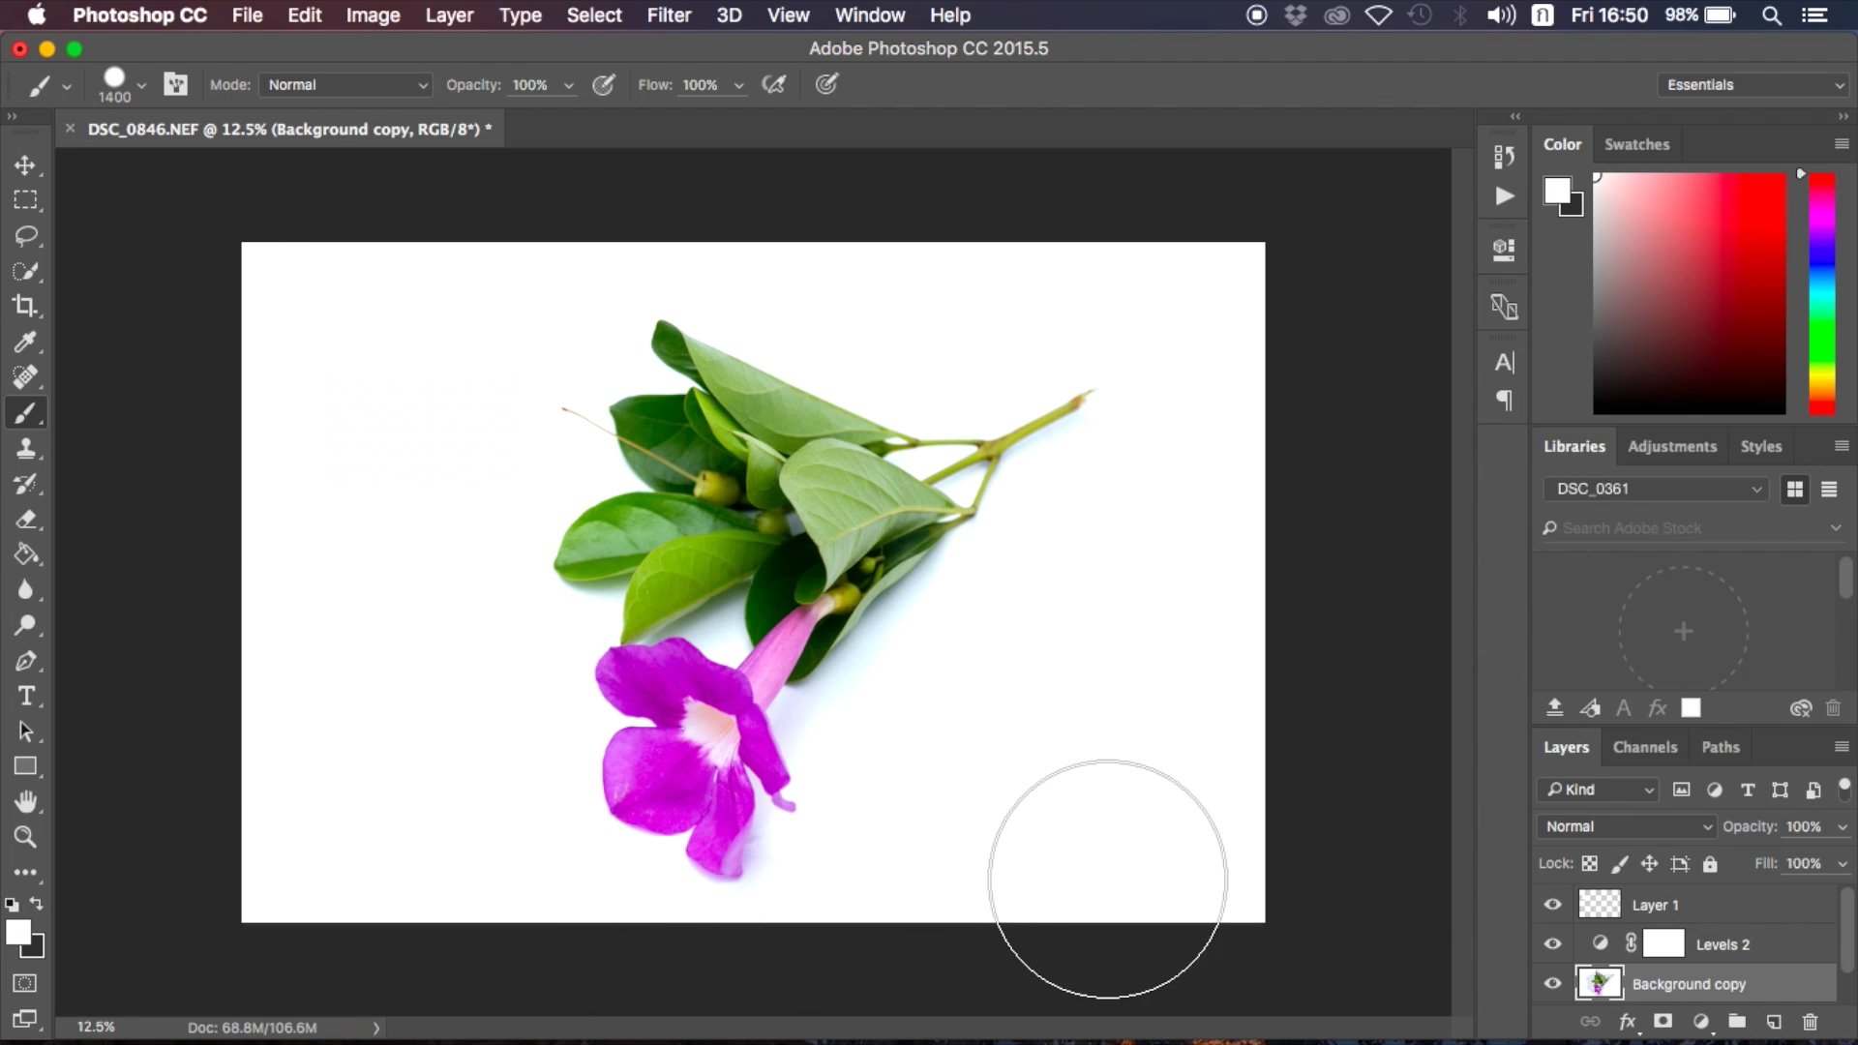
mouse_move(1202, 776)
mouse_down()
mouse_move(1216, 505)
mouse_move(1069, 214)
mouse_up()
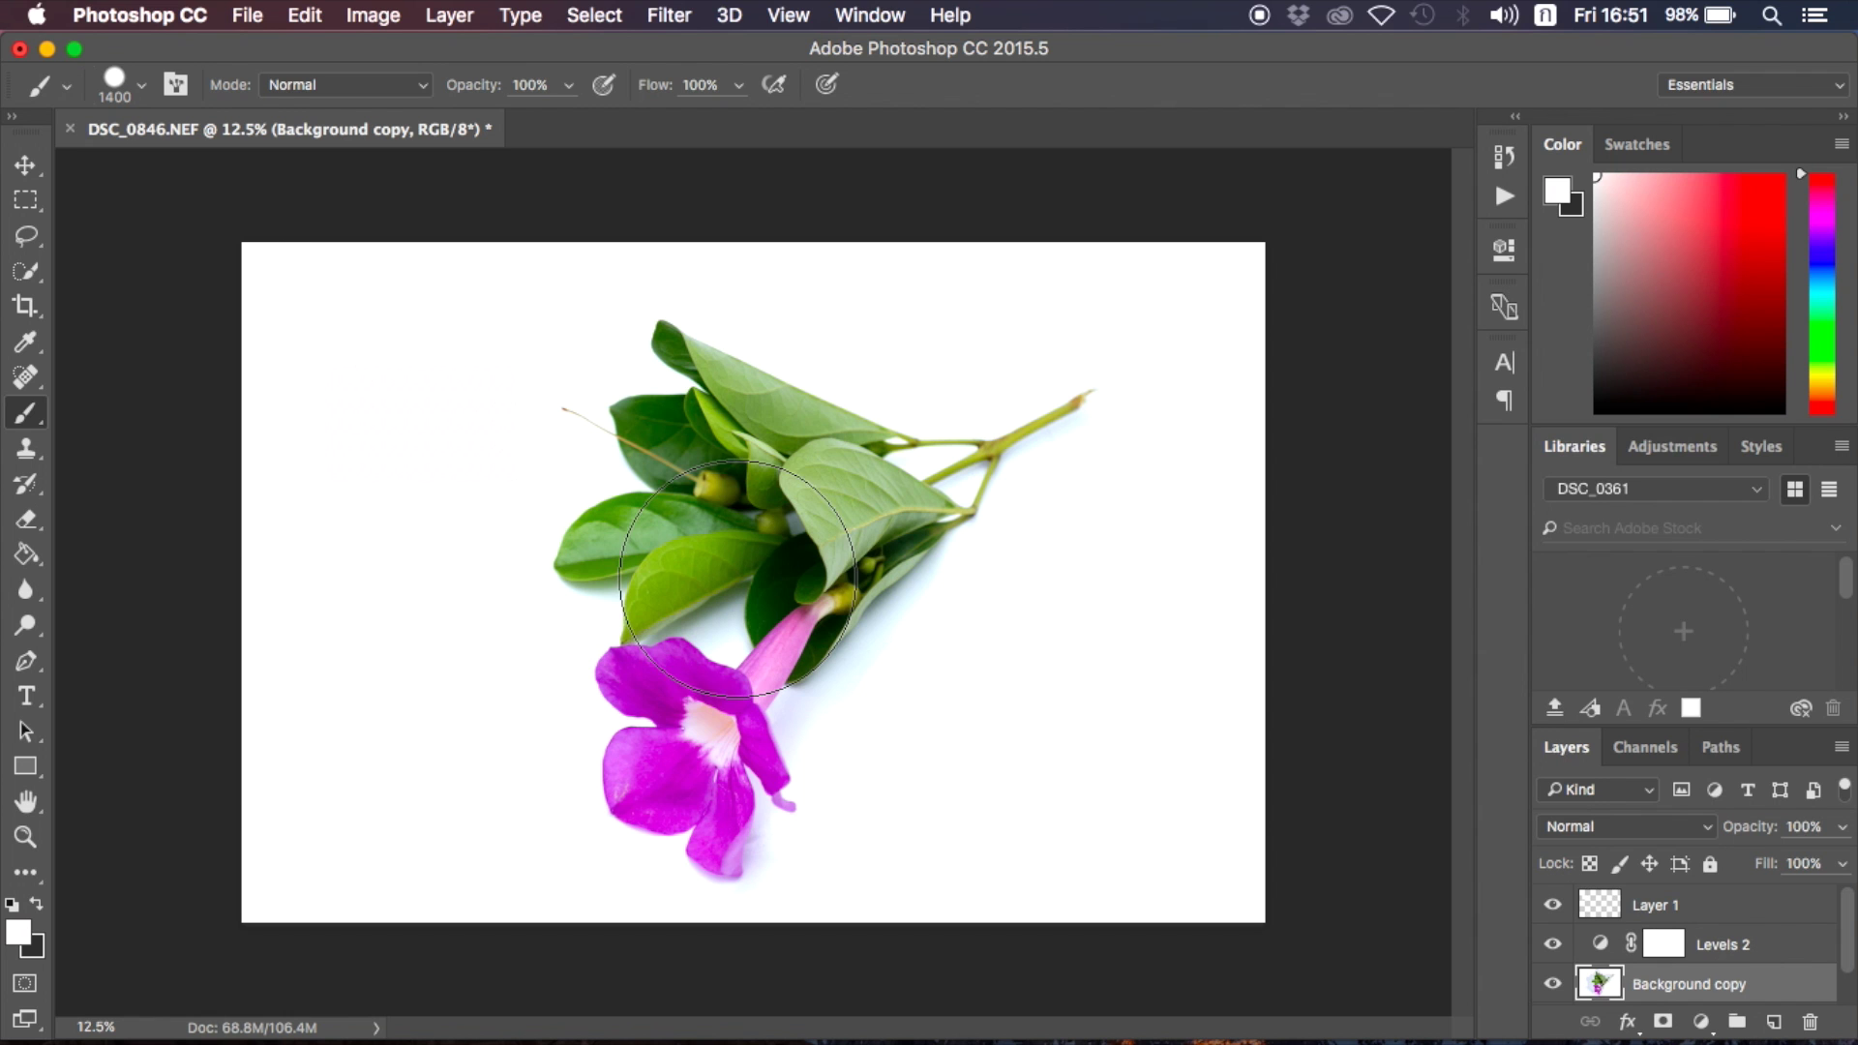
- Save DSC_0846.jpg to the Desktop at JPEG quality 12 Maximum, then minimize Photoshop
key(super+shift+s)
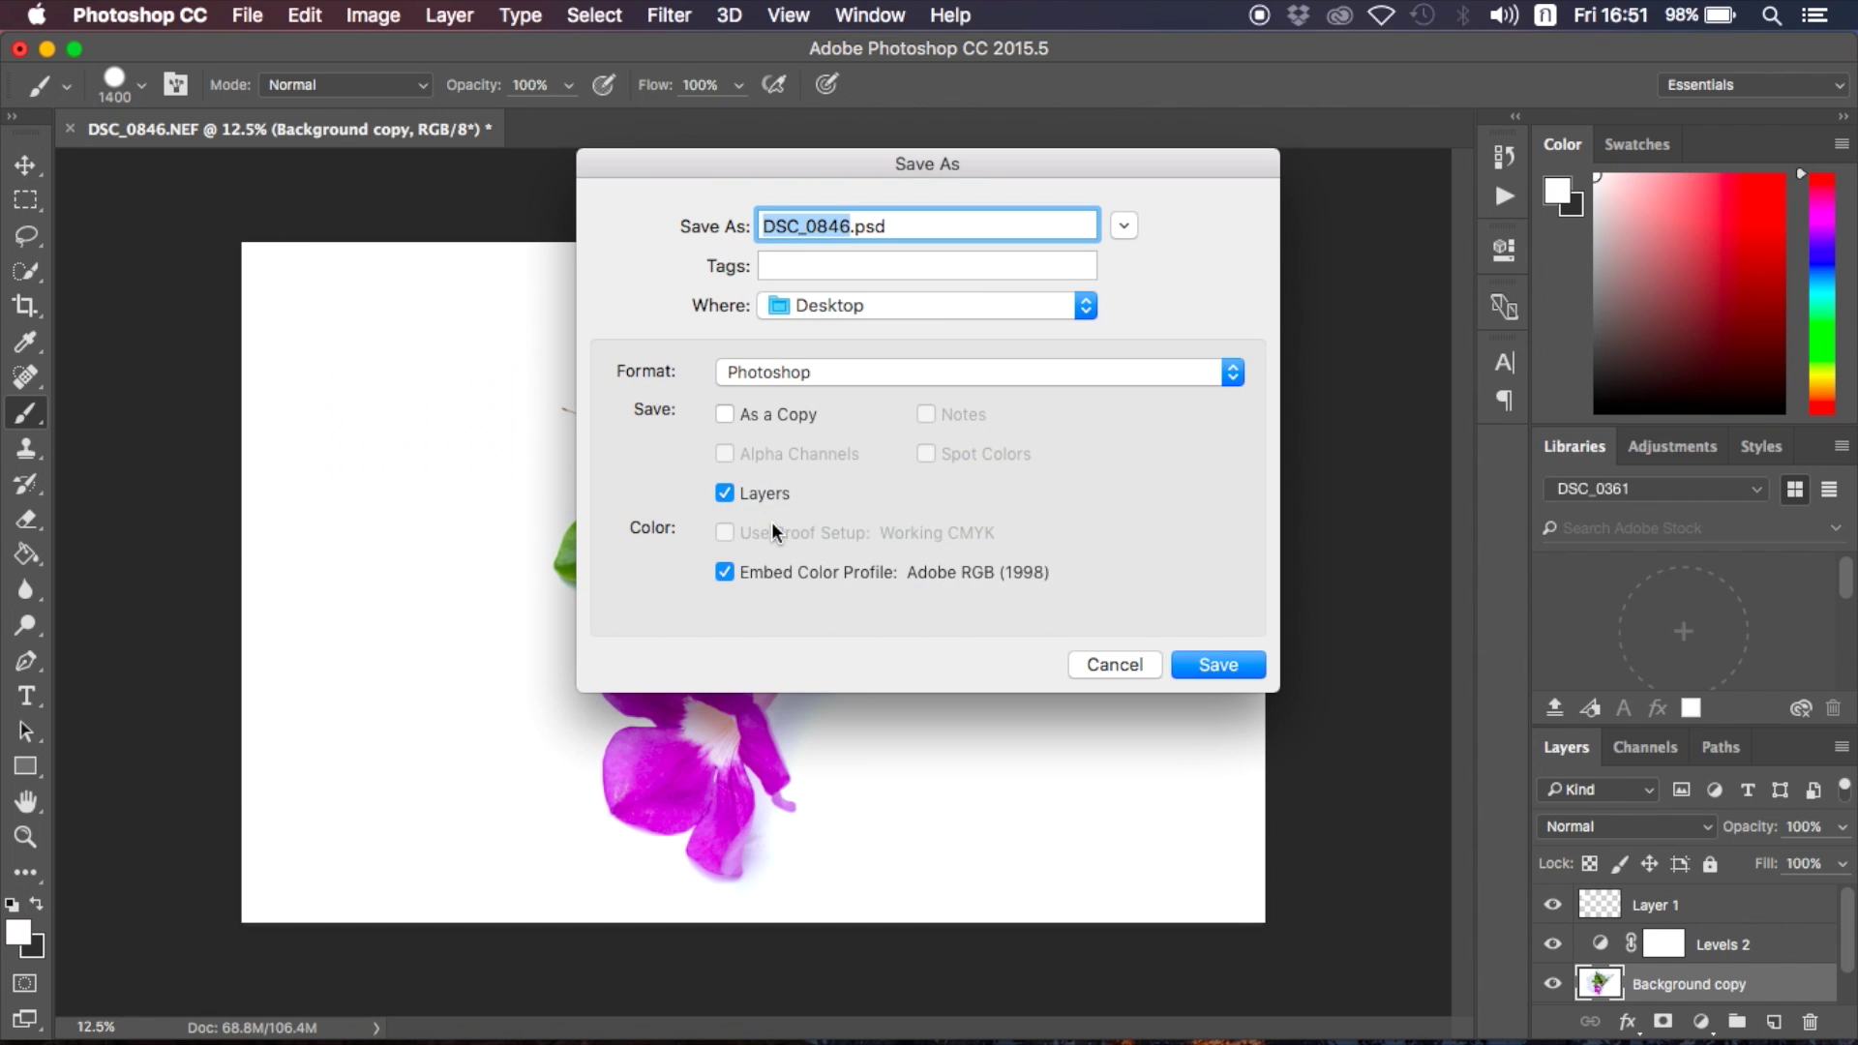
click(859, 375)
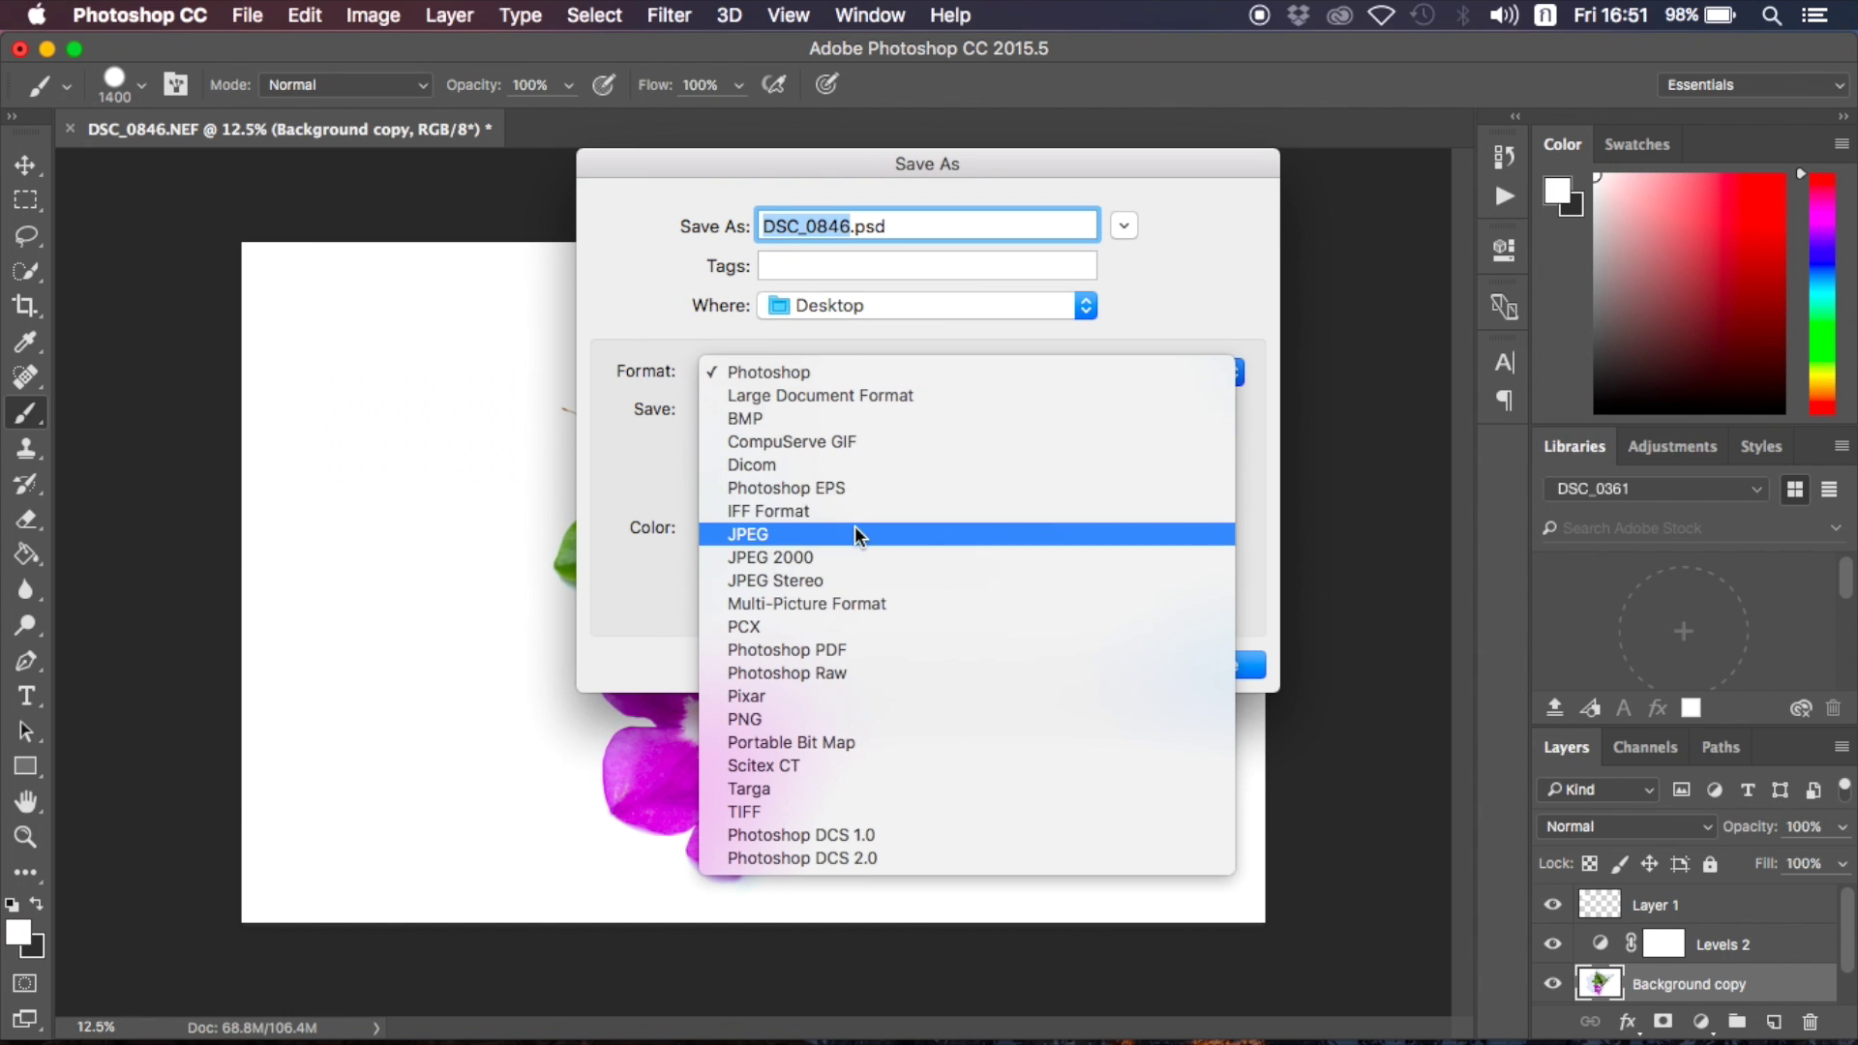
click(856, 532)
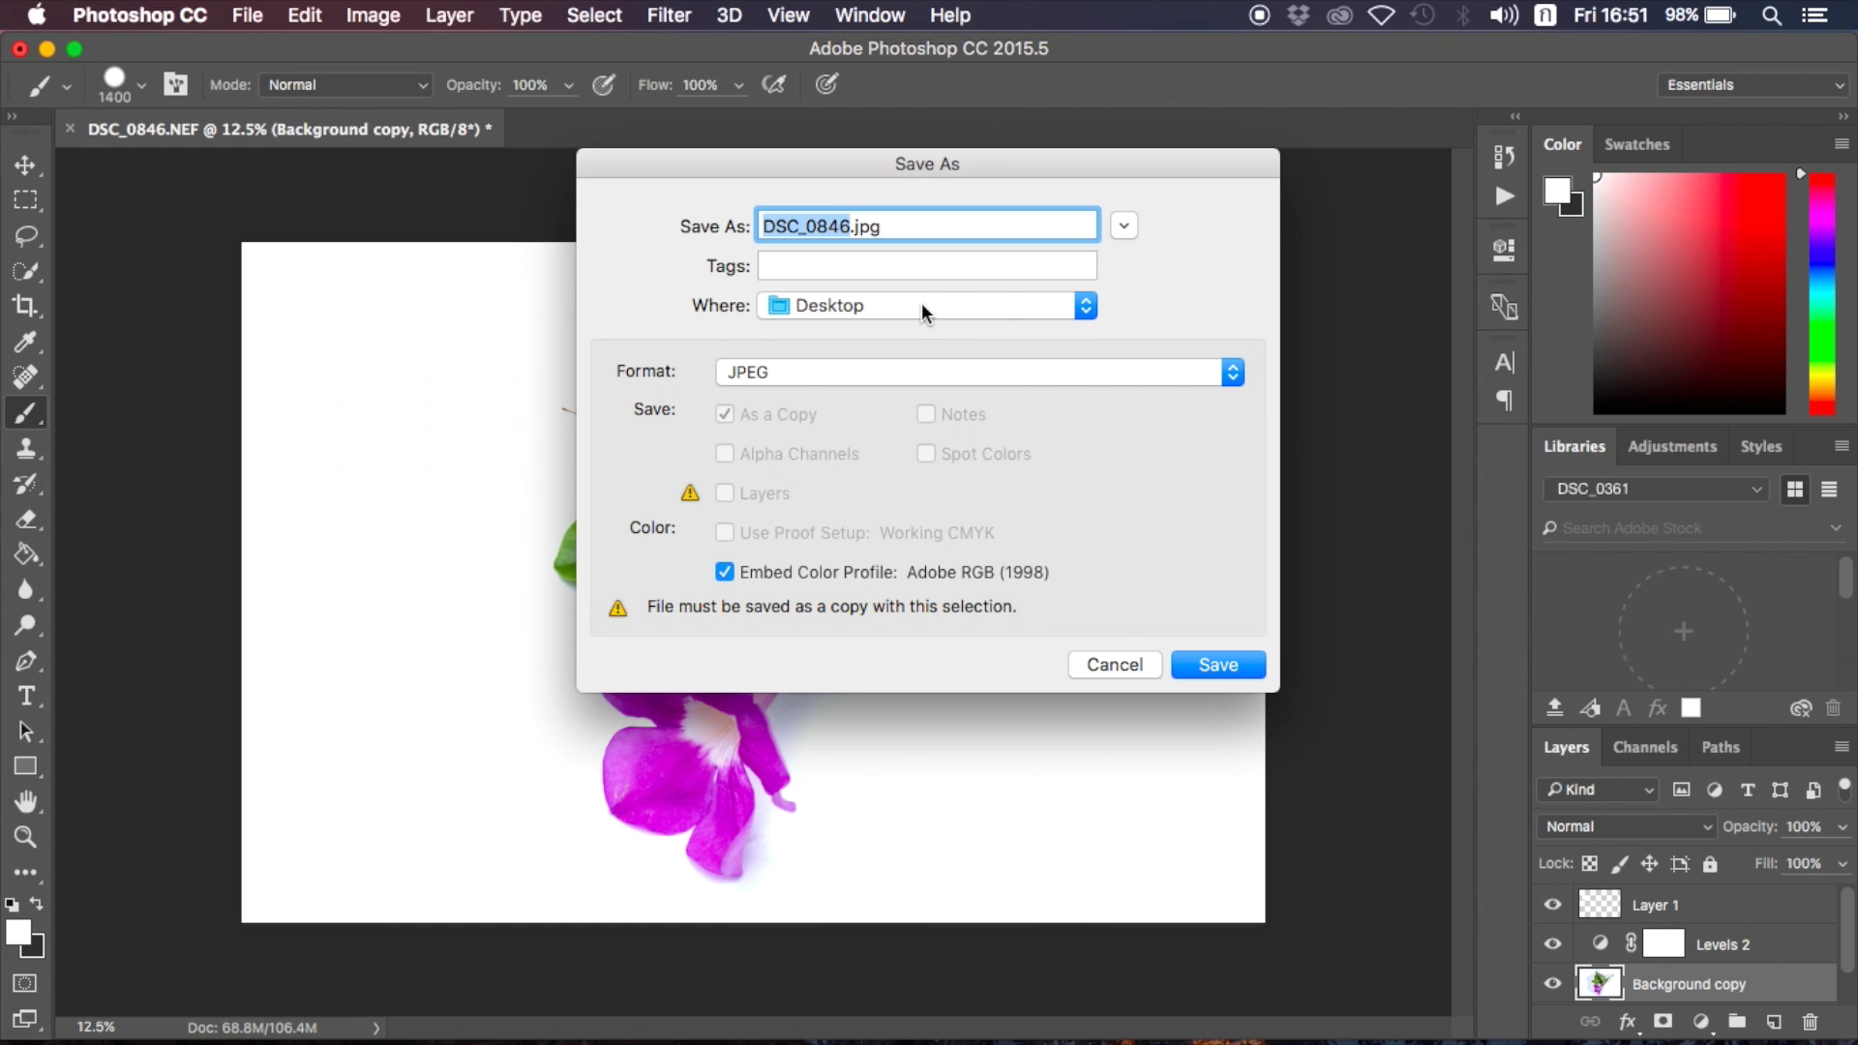
click(918, 308)
click(885, 525)
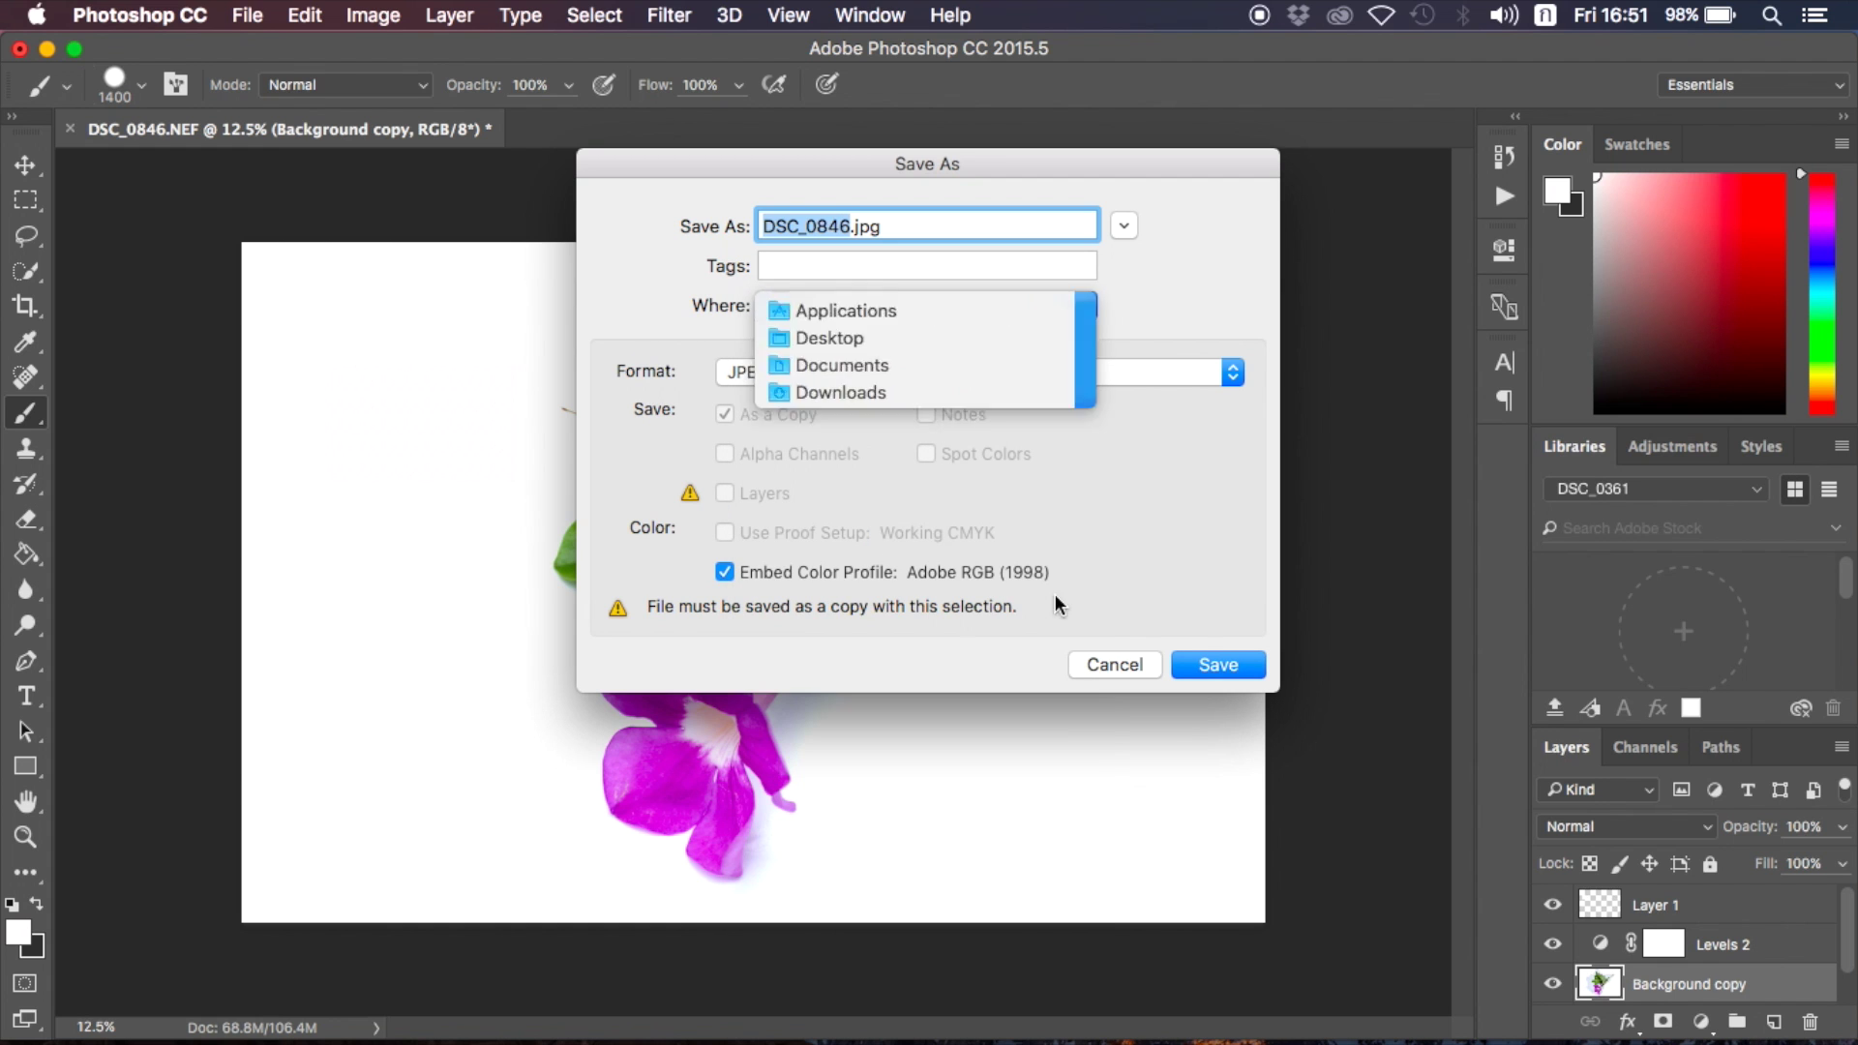
click(1221, 666)
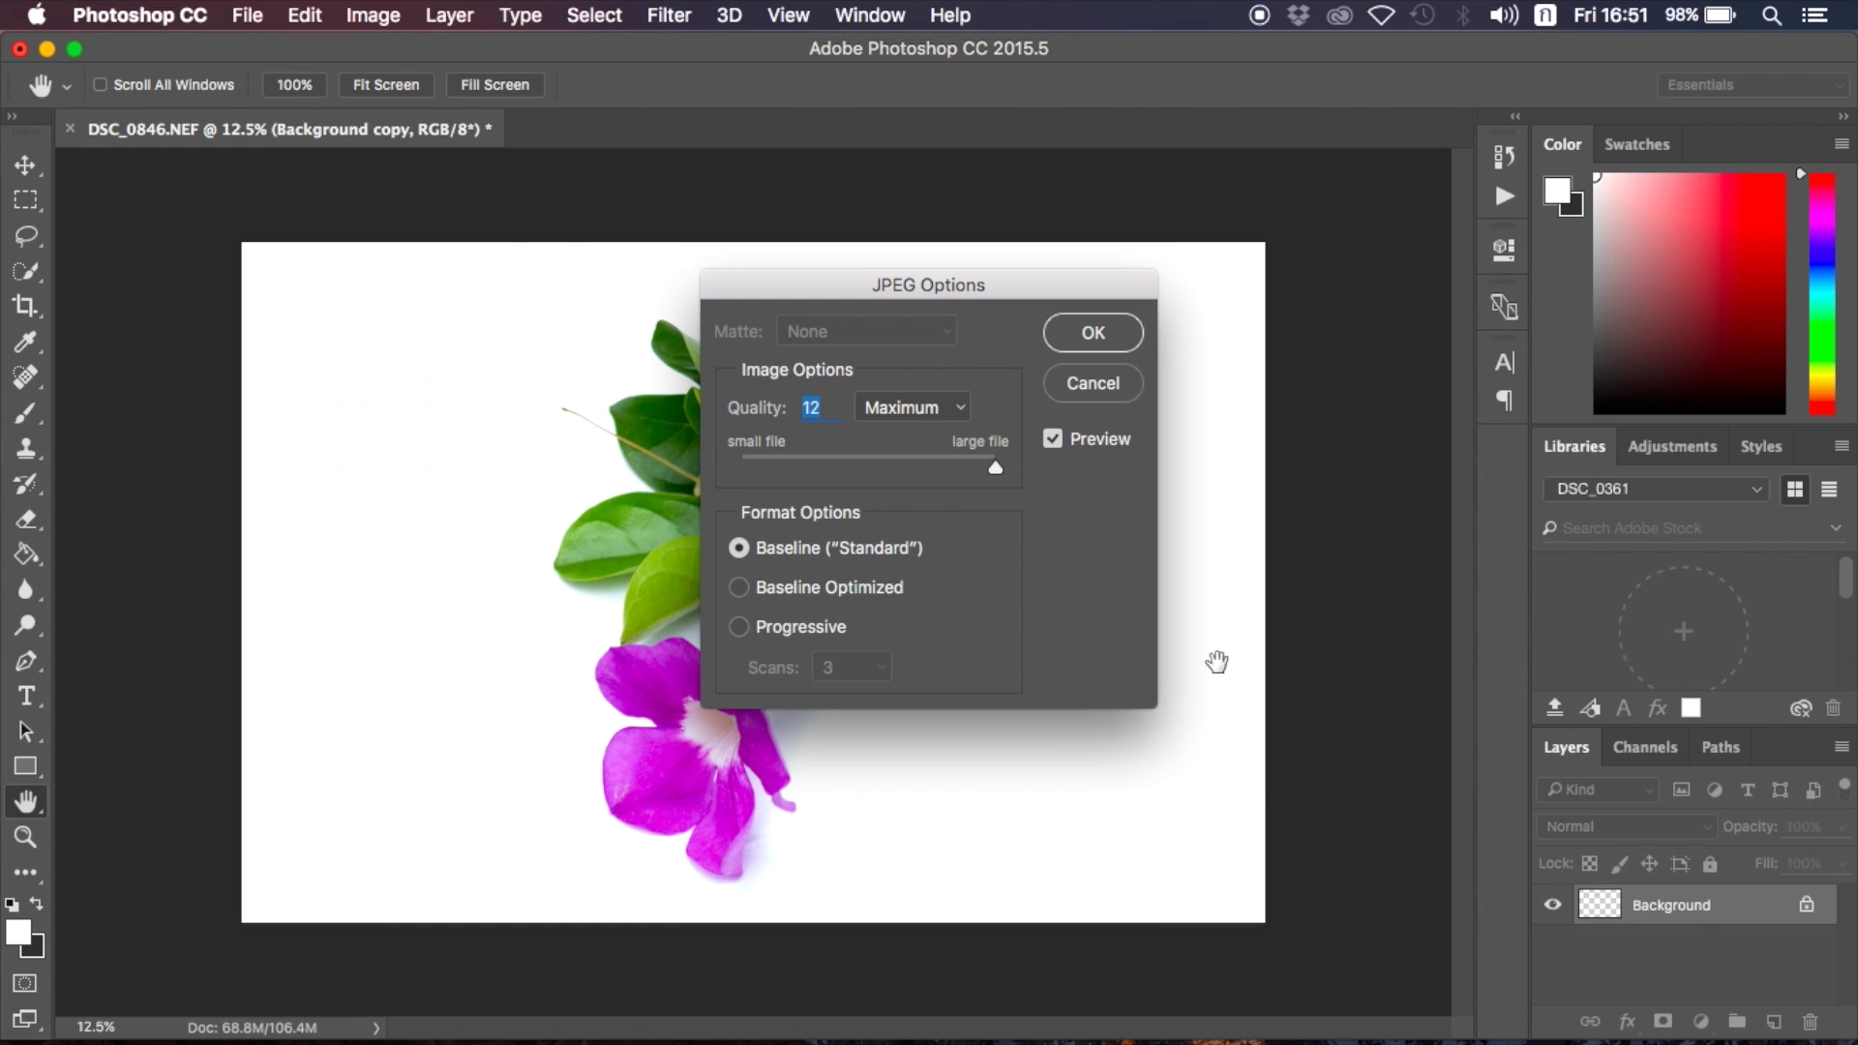
click(1119, 345)
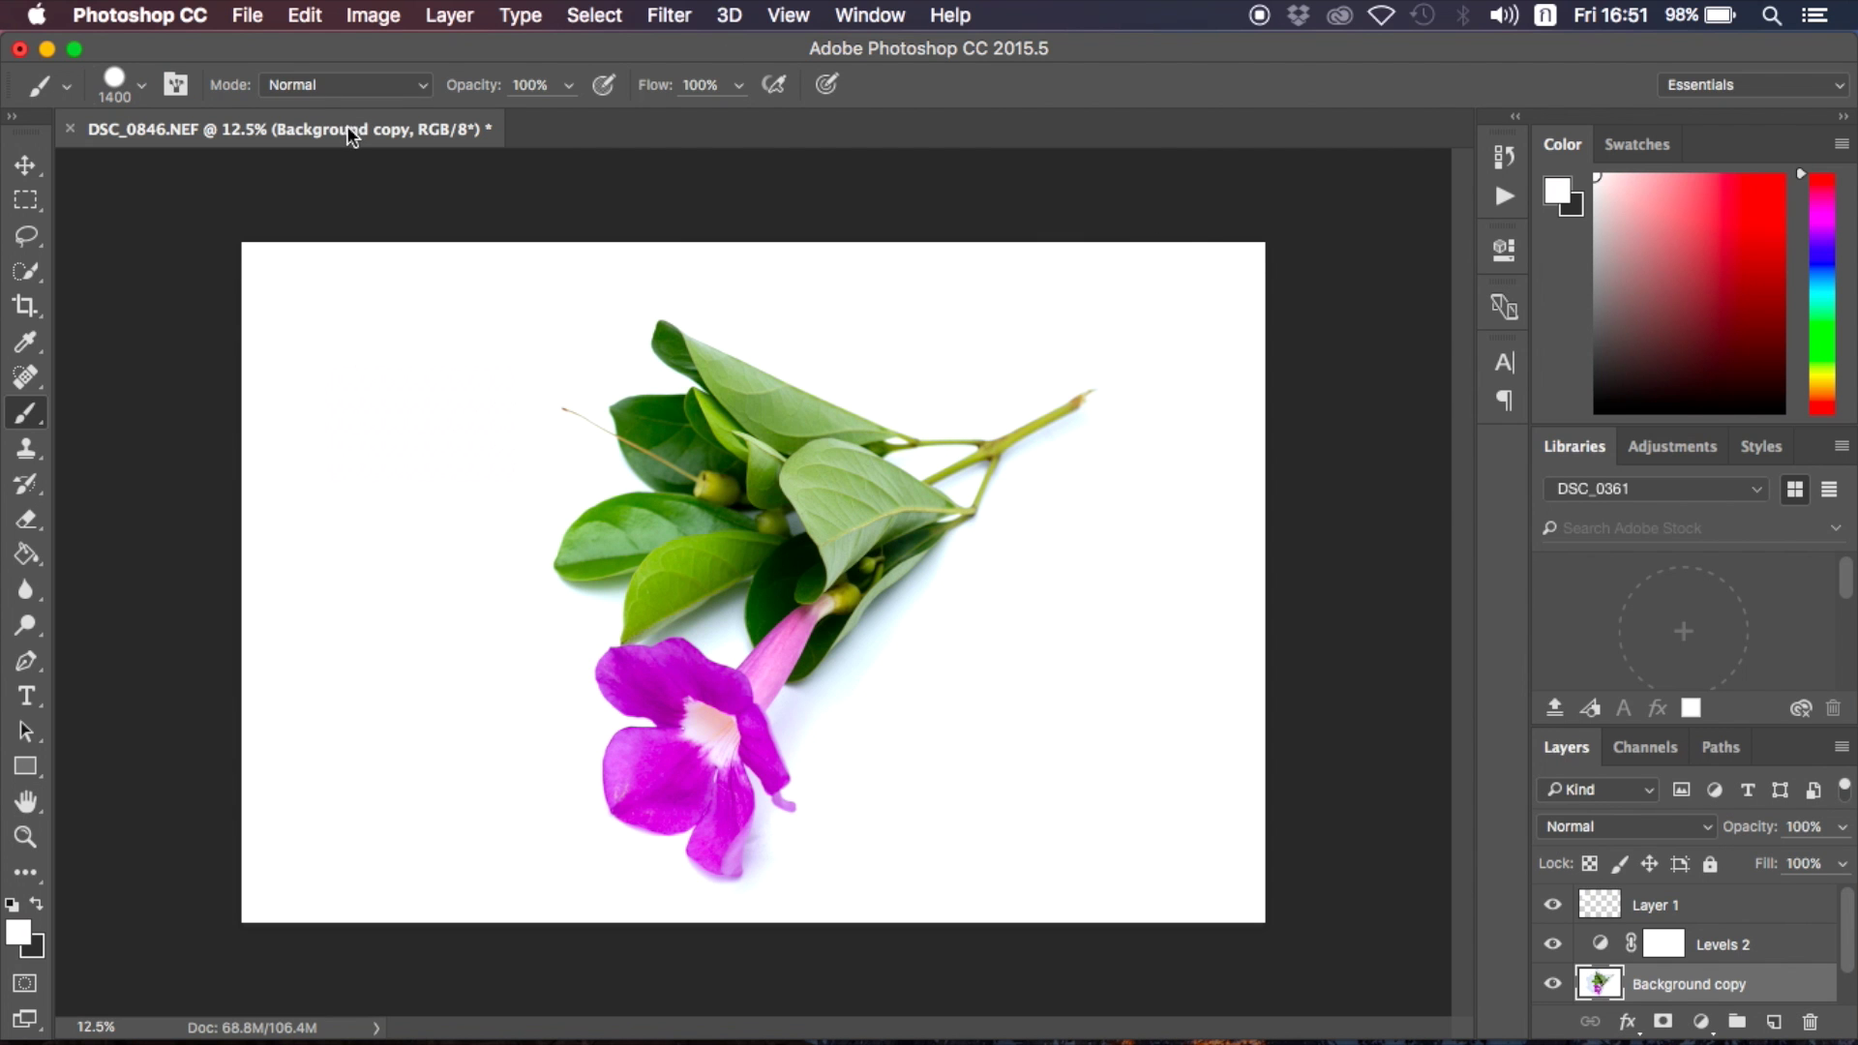
click(47, 49)
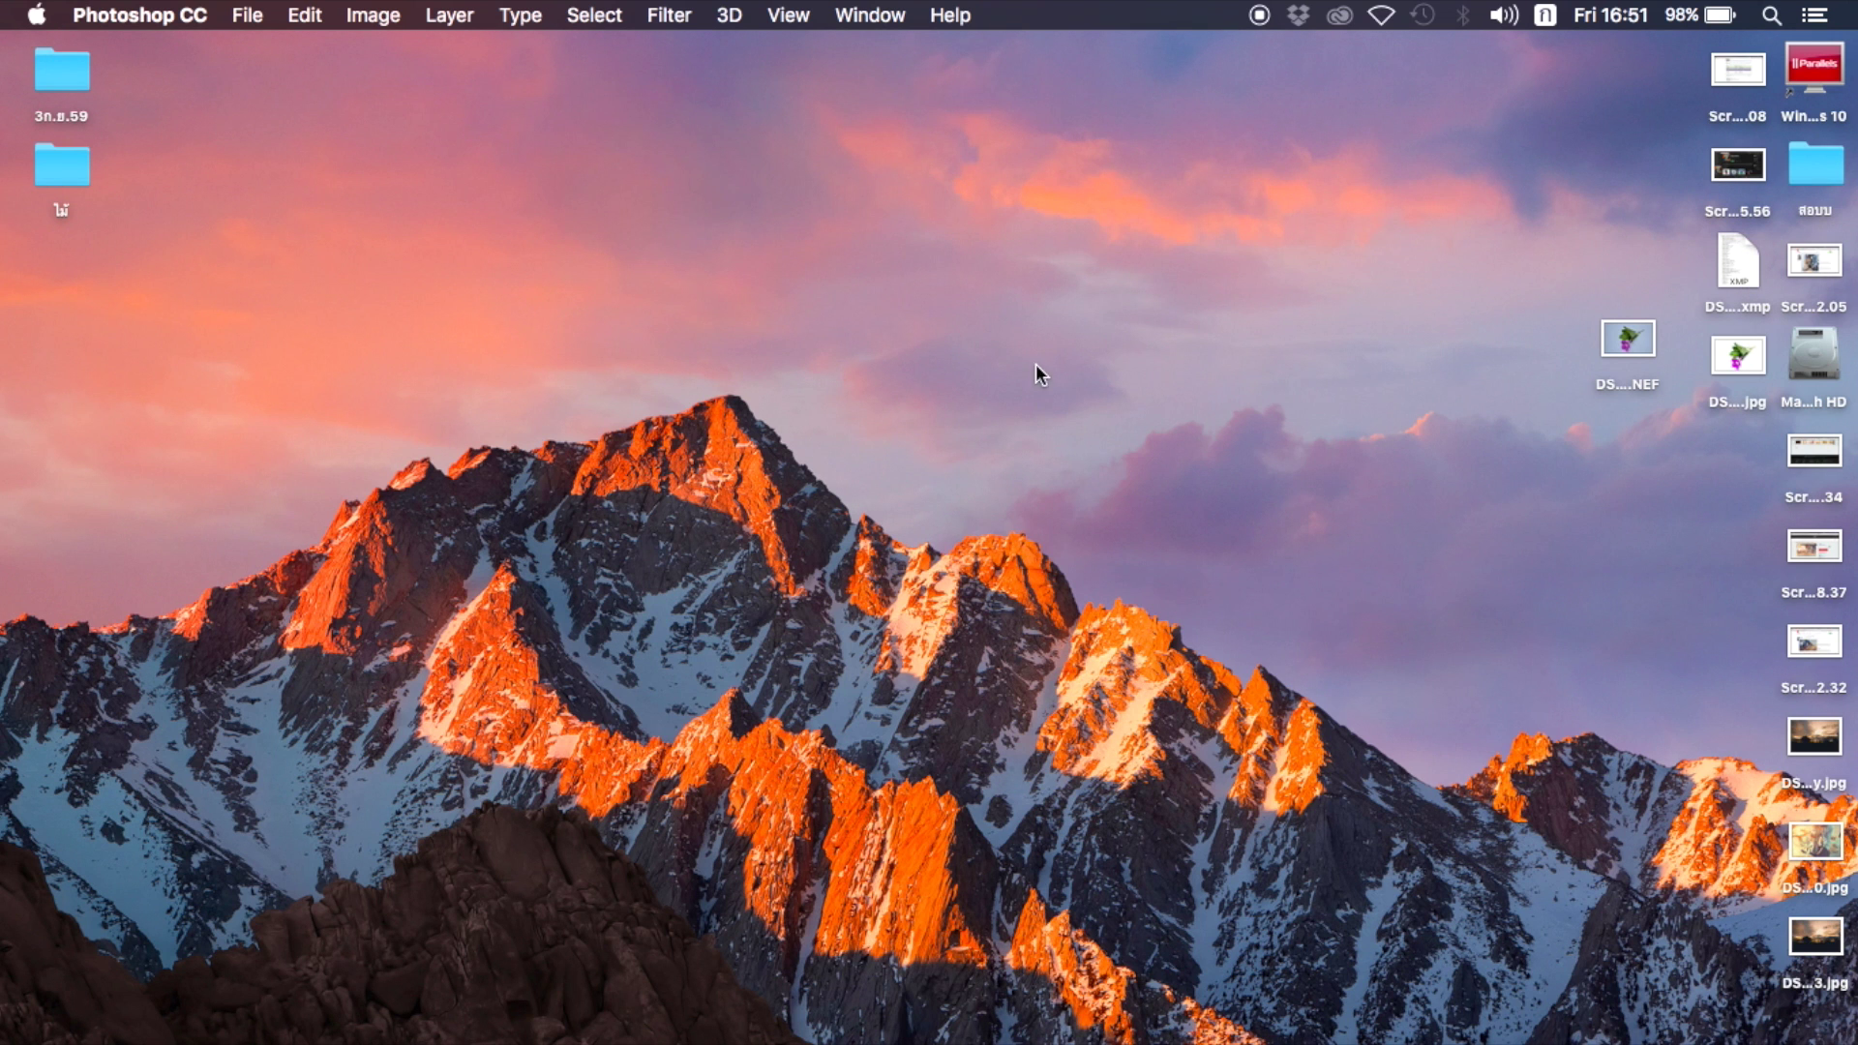
- Preview DSC_0846.jpg on the Desktop with Quick Look
click(1743, 363)
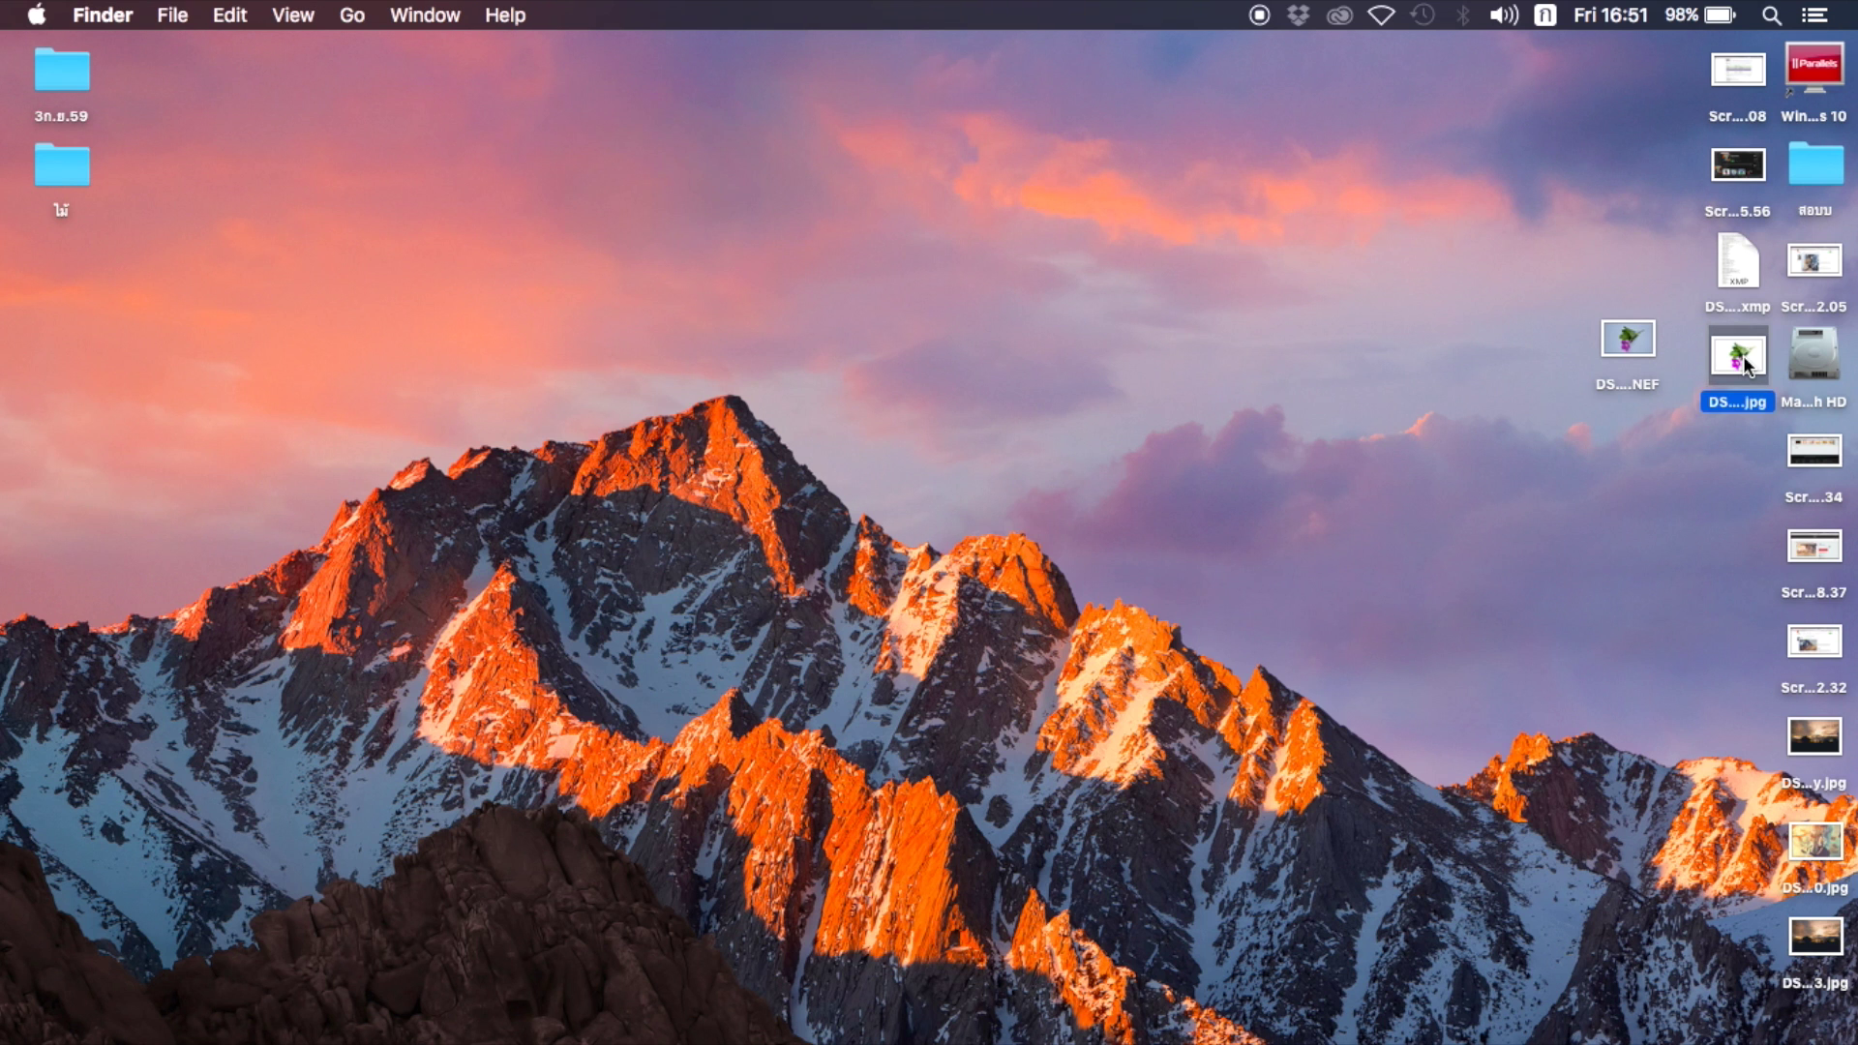
key(space)
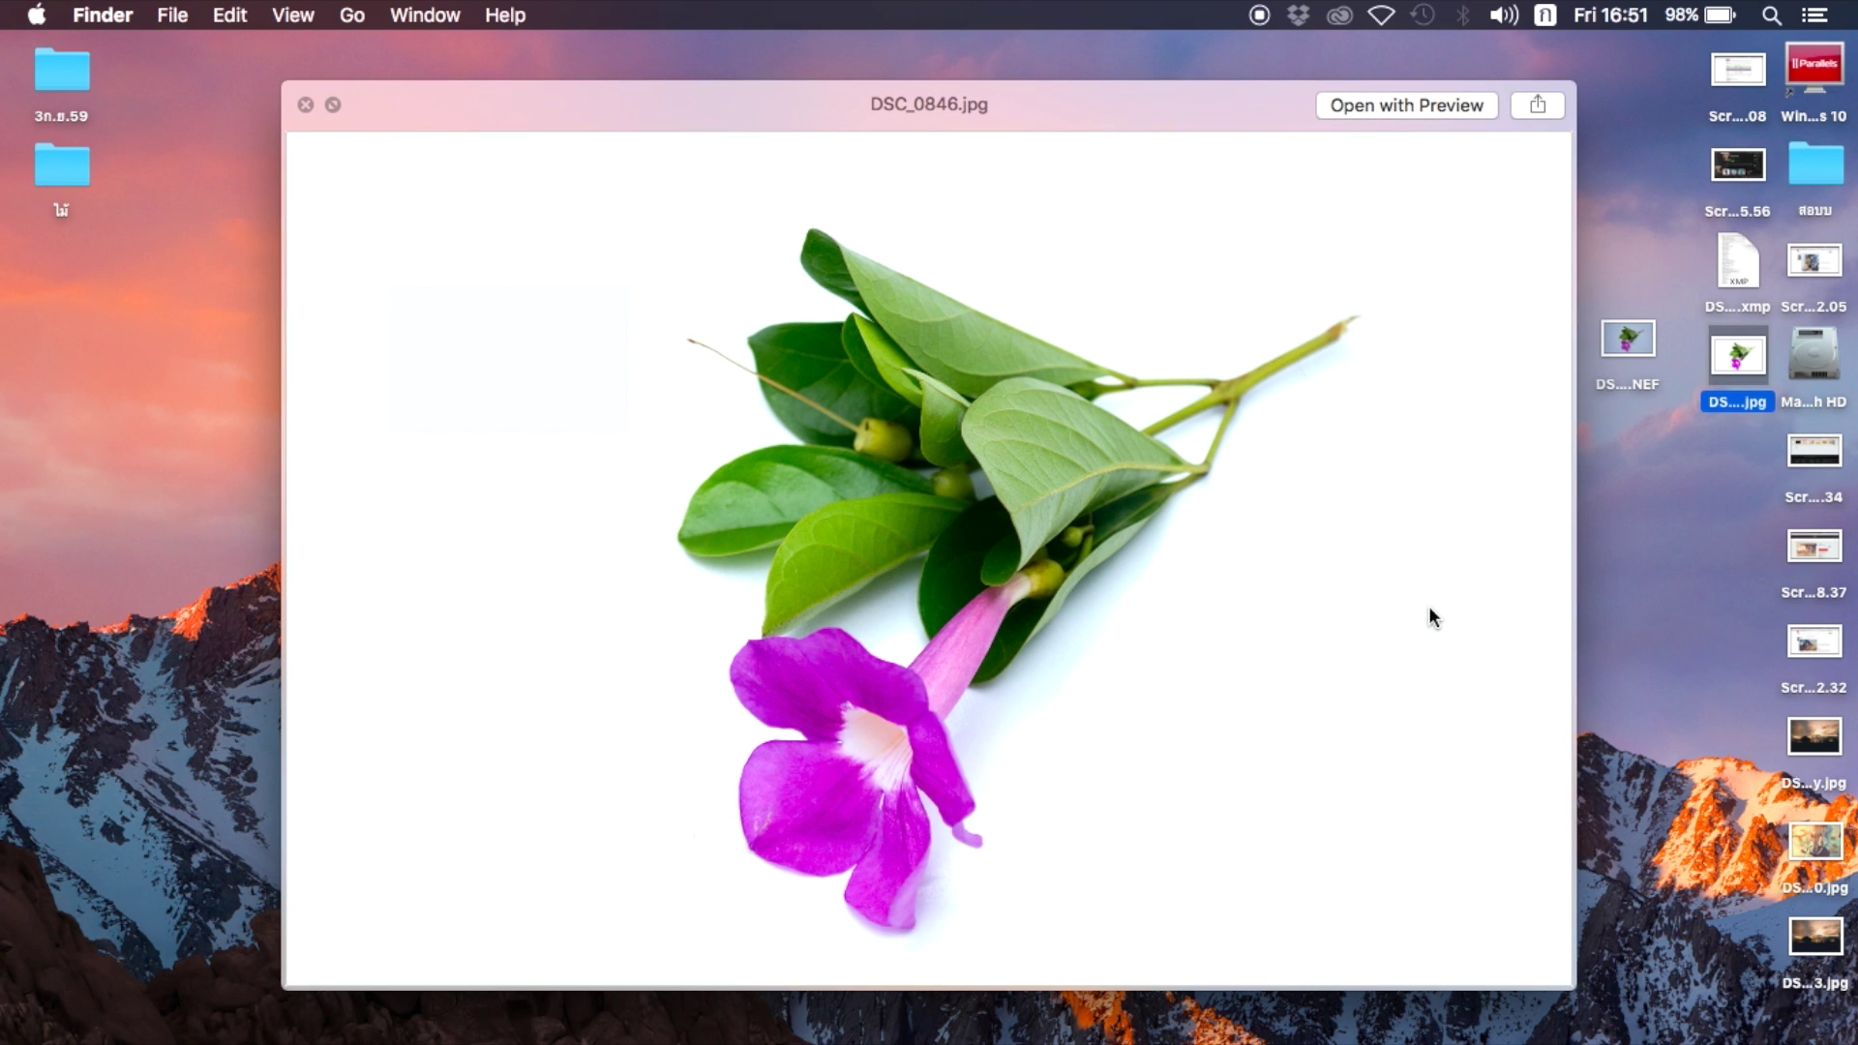